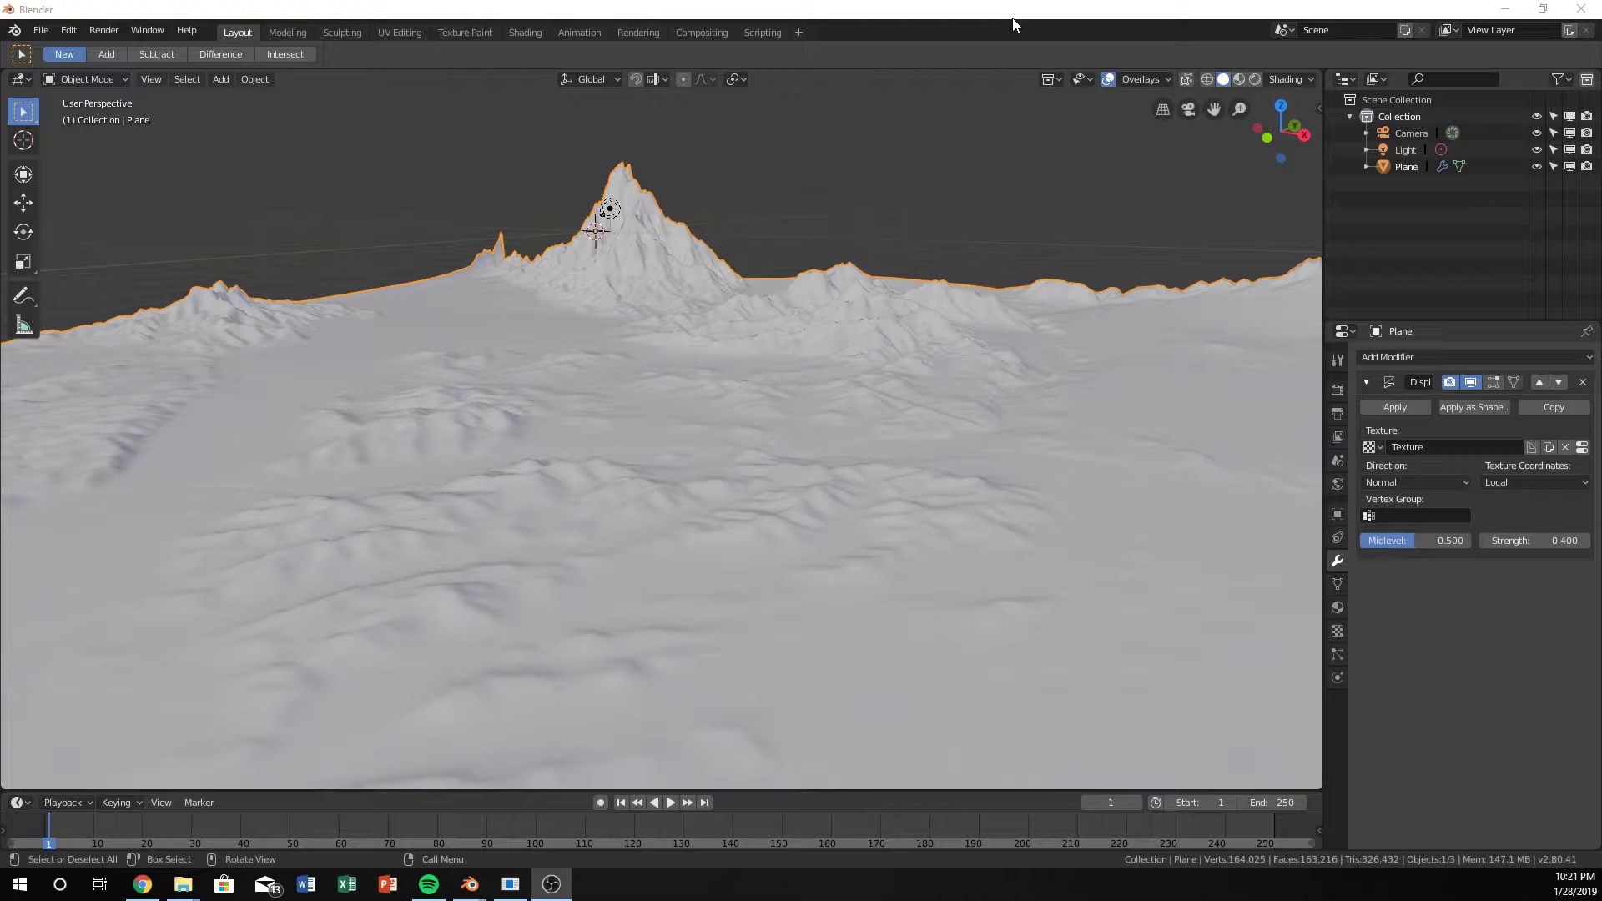
# Switch to the Blender window with the default scene and delete the cube
pyautogui.hotkey('alt', 'Tab')
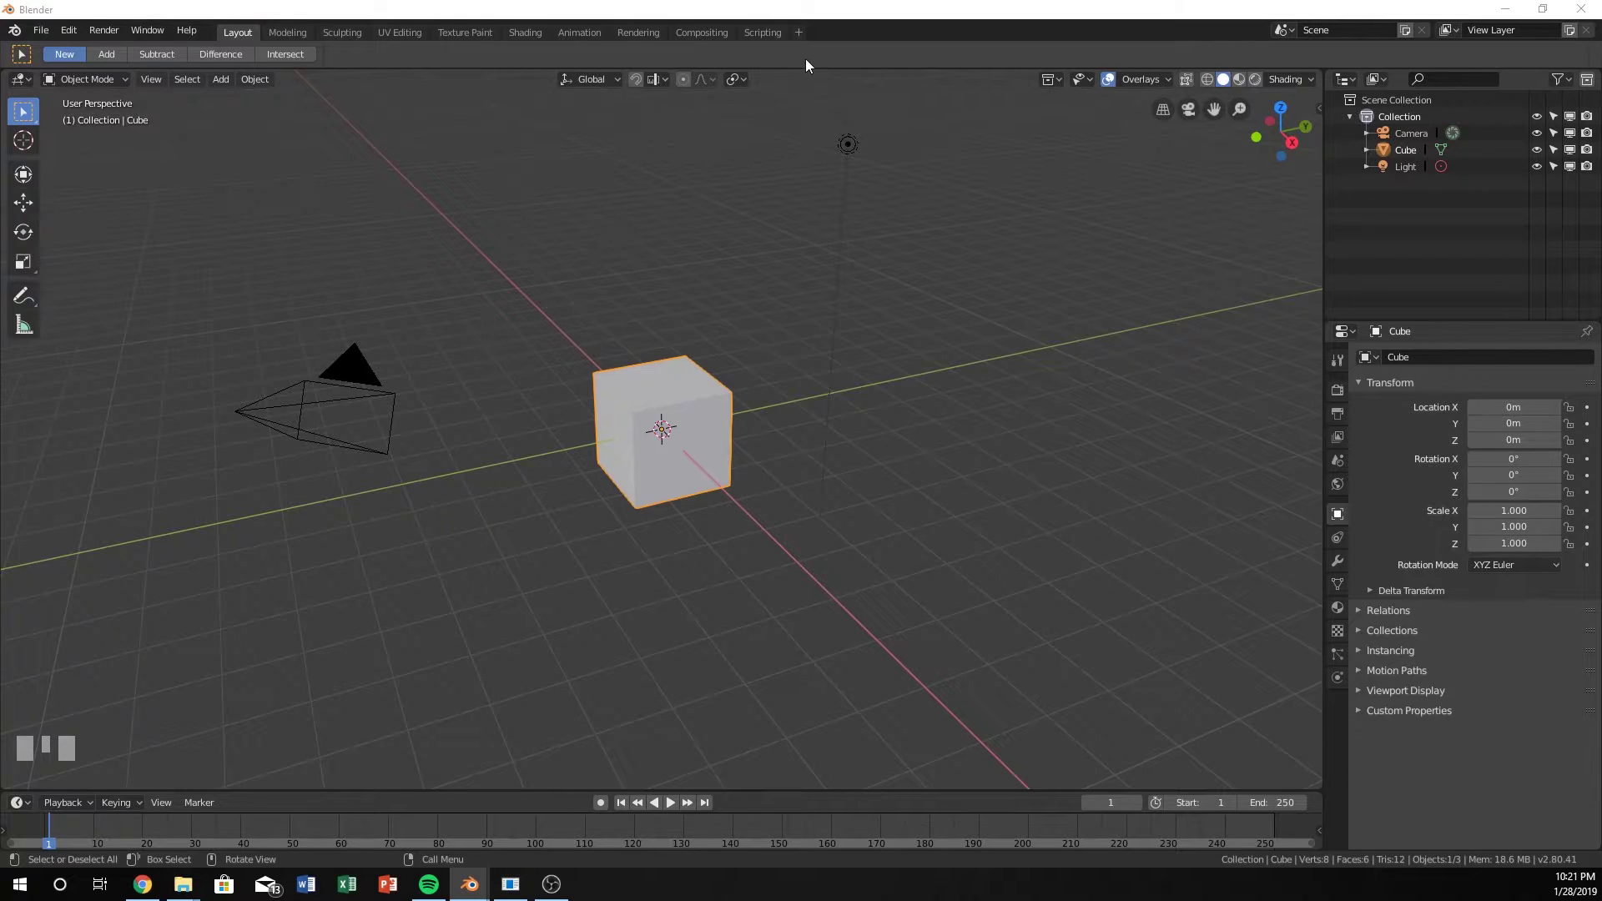
pyautogui.click(672, 428)
pyautogui.press('x')
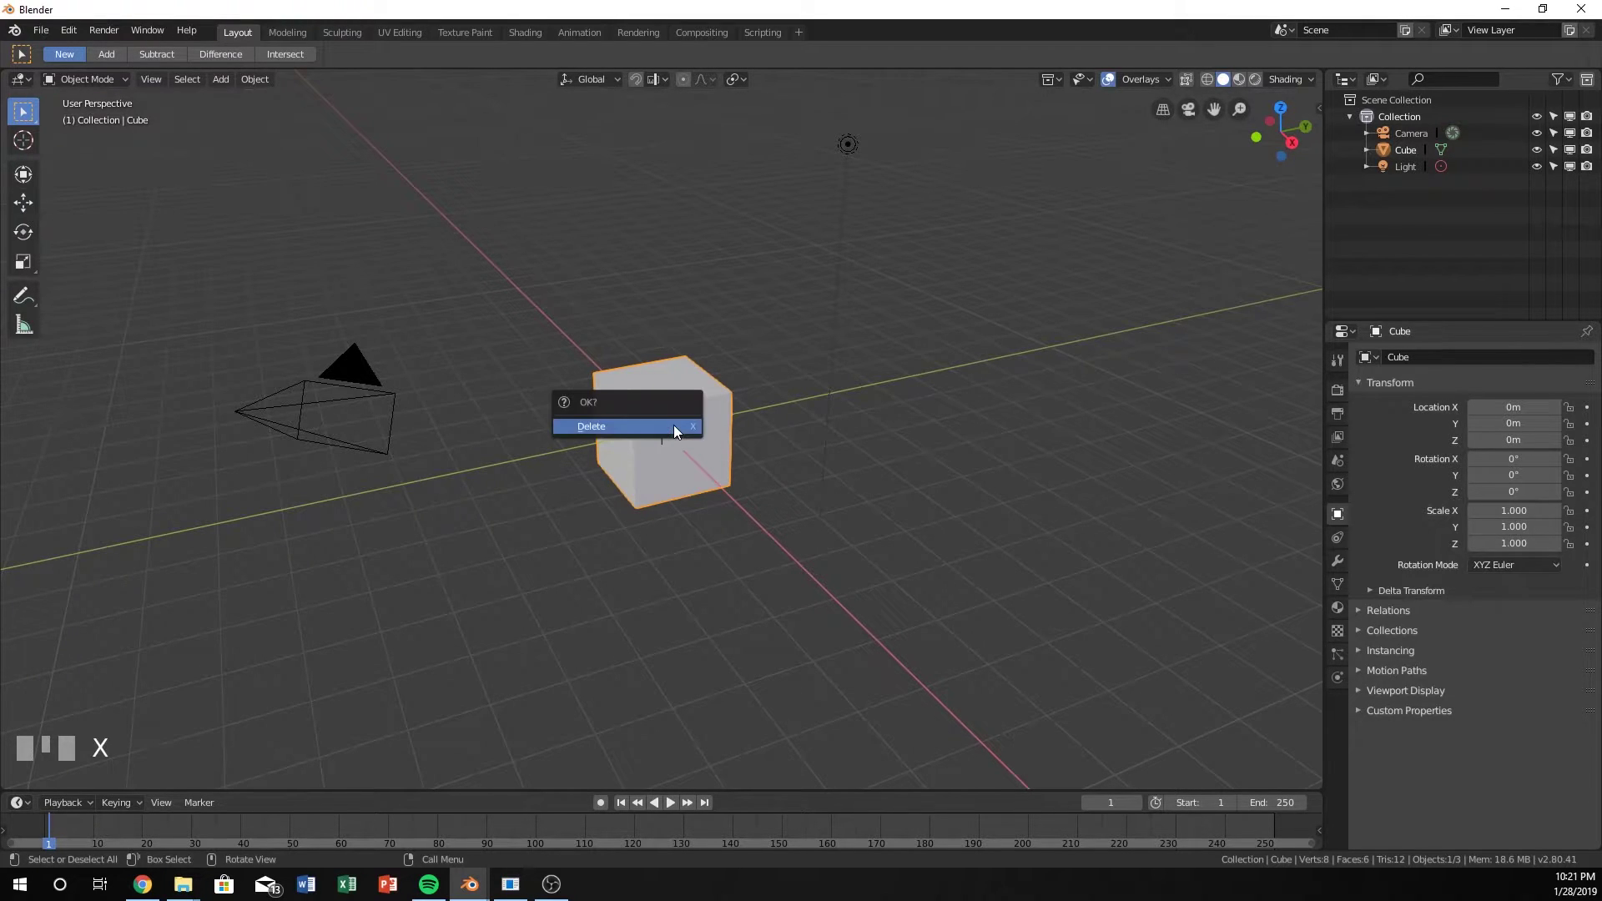
pyautogui.click(673, 425)
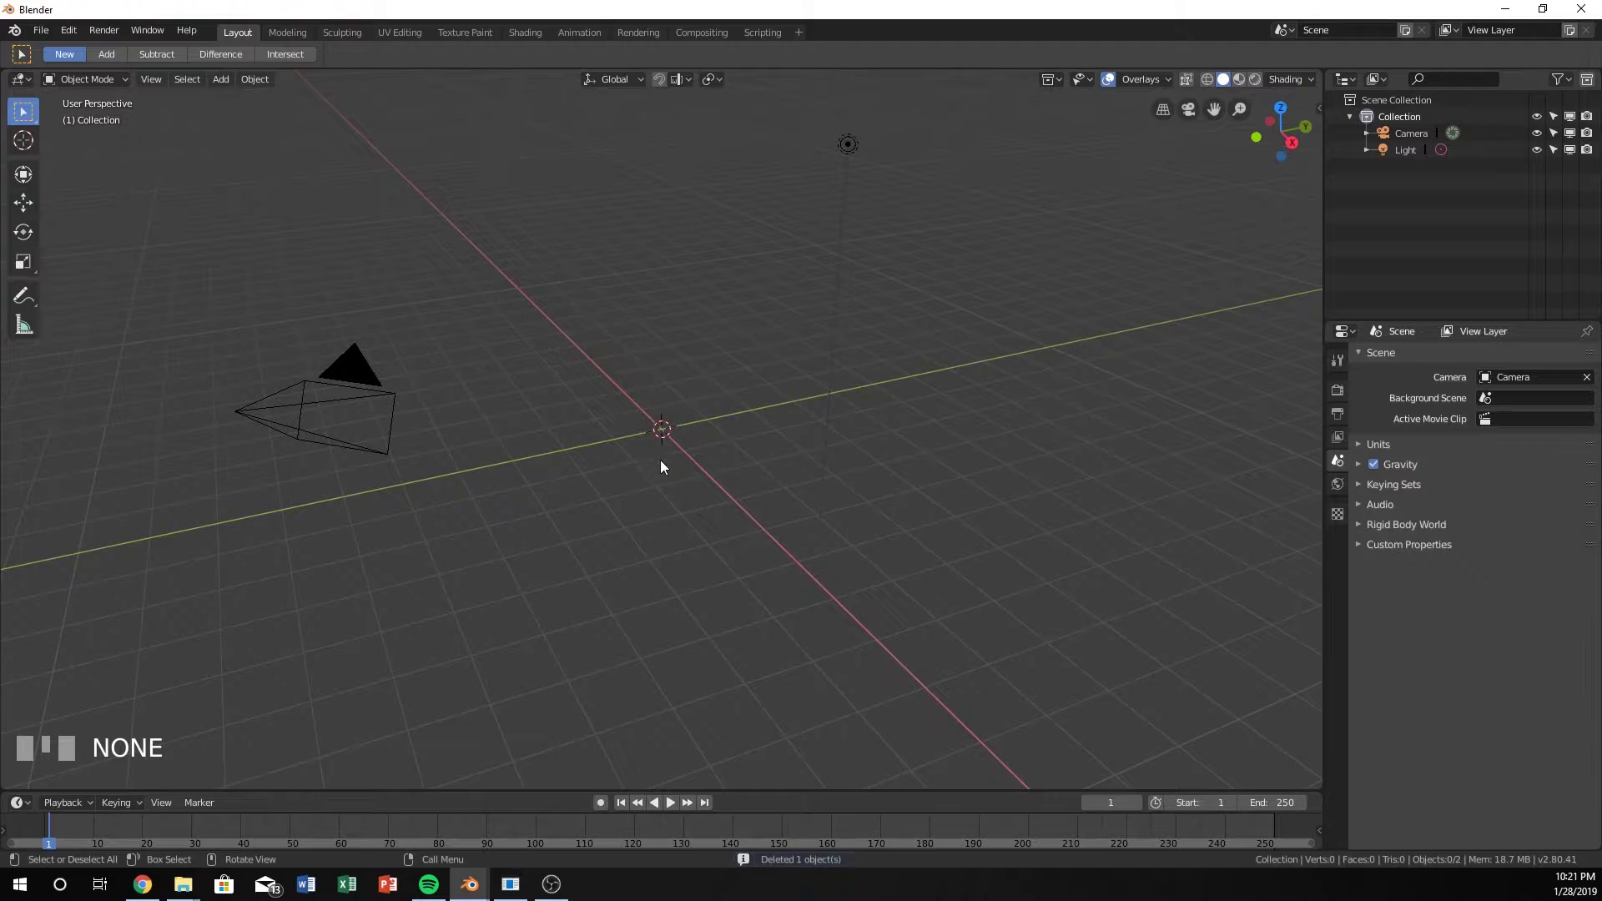
# Add a plane at the origin and scale it up uniformly to about 11.08
pyautogui.hotkey('shift', 'a')
pyautogui.moveTo(662, 452)
pyautogui.click(733, 447)
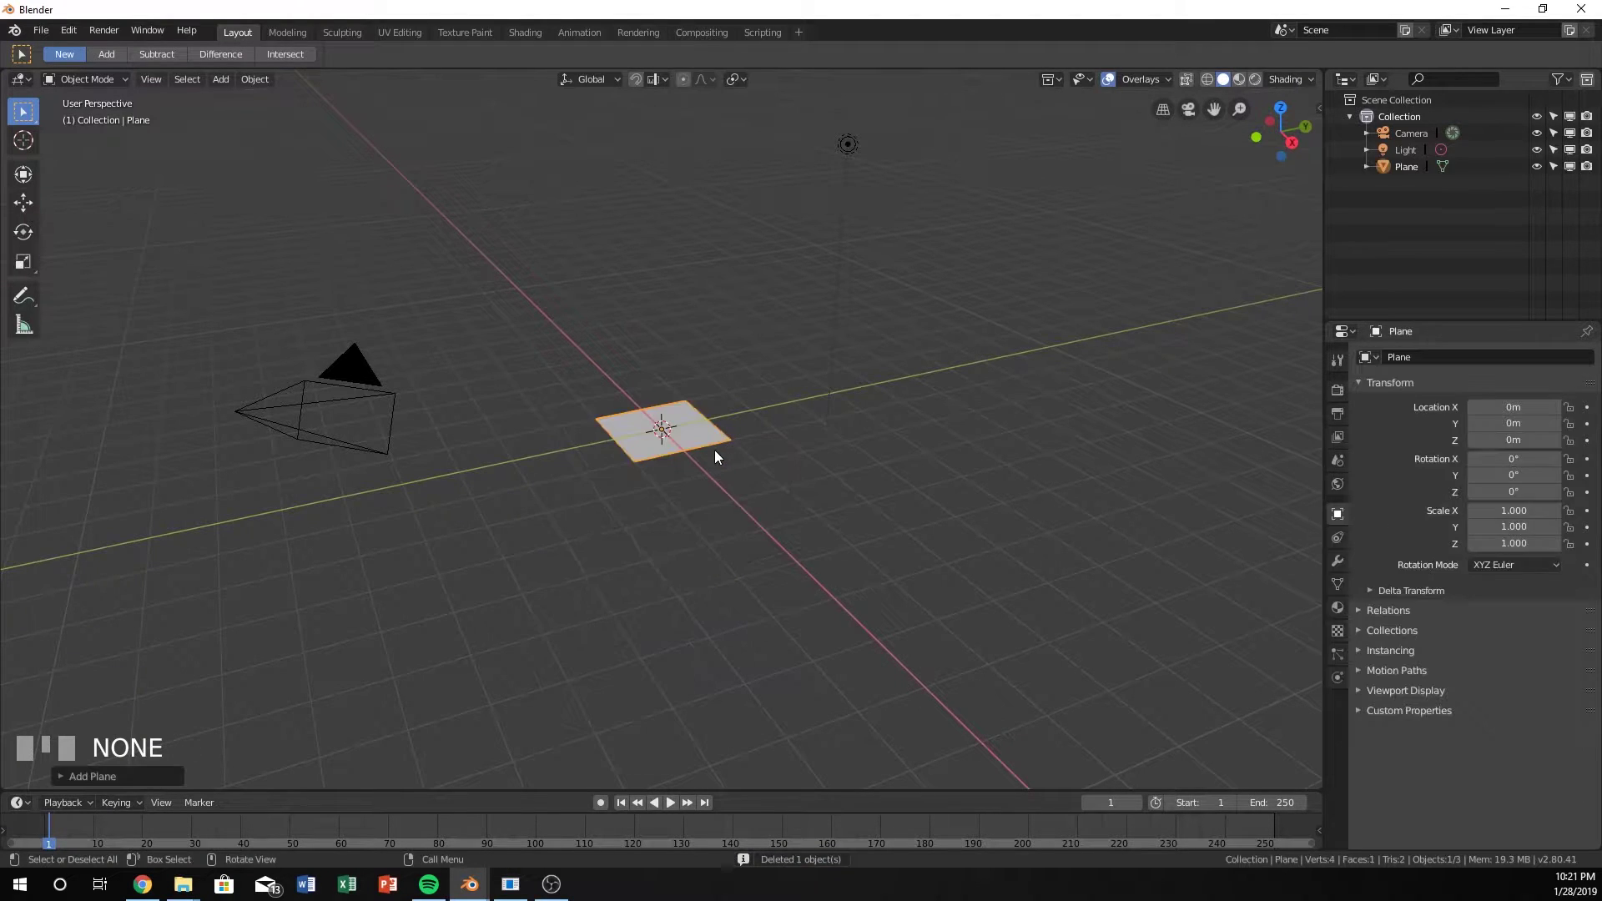
pyautogui.press('s')
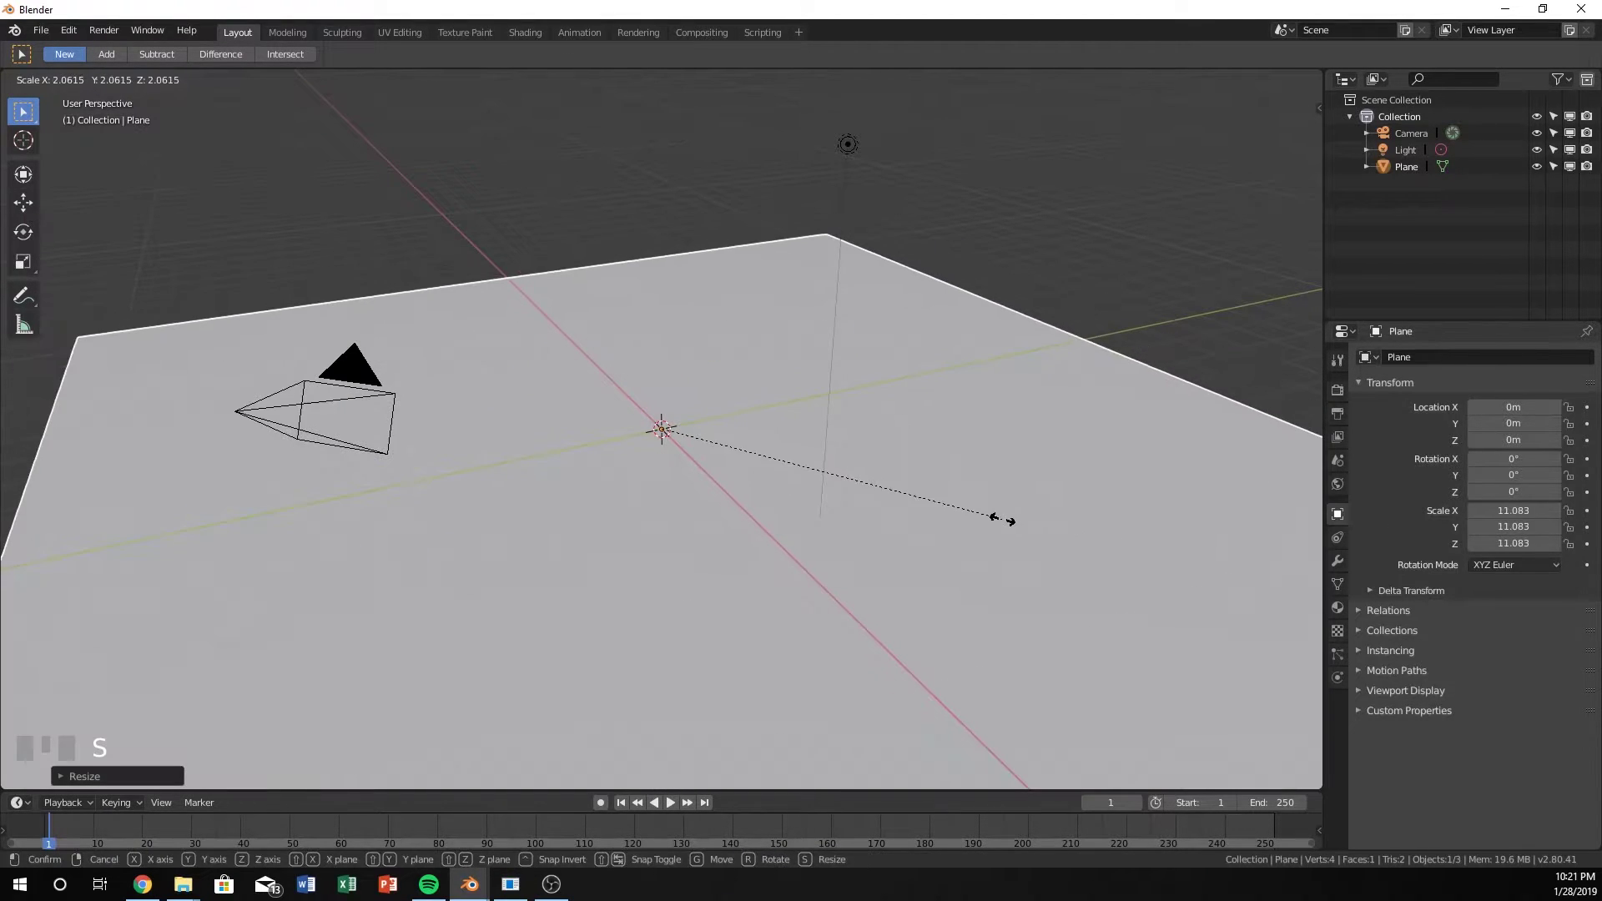
pyautogui.click(1001, 519)
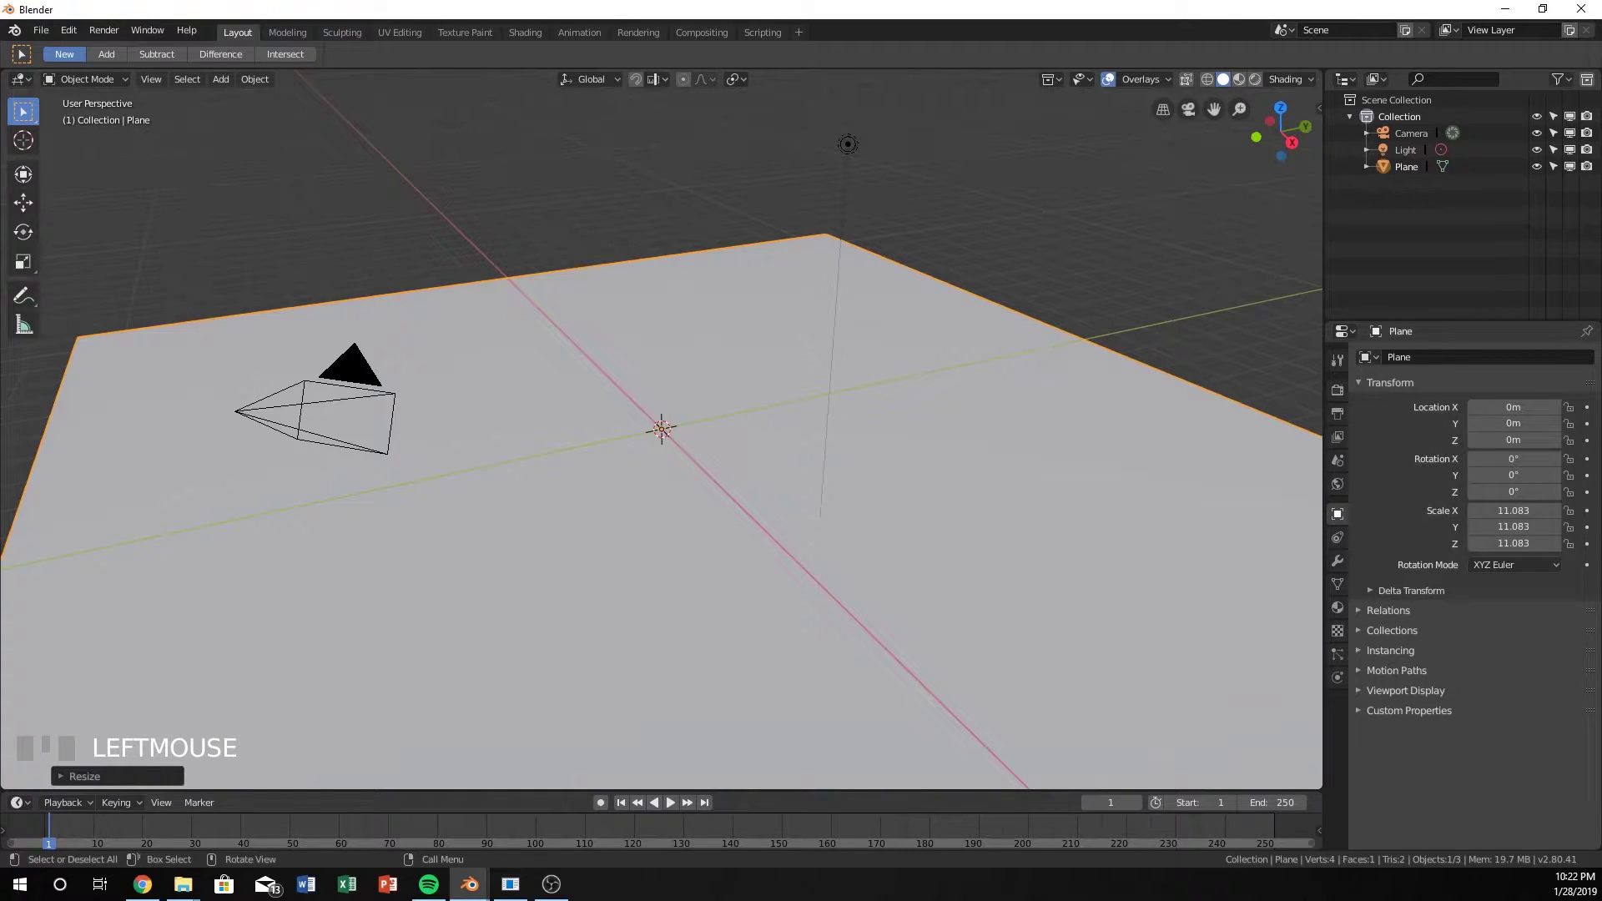
# Switch to the browser with terrain.party, maximize it and bring the Los Angeles area into view on the map
pyautogui.hotkey('alt', 'Tab')
pyautogui.moveTo(0, 140); pyautogui.dragTo(578, 113)
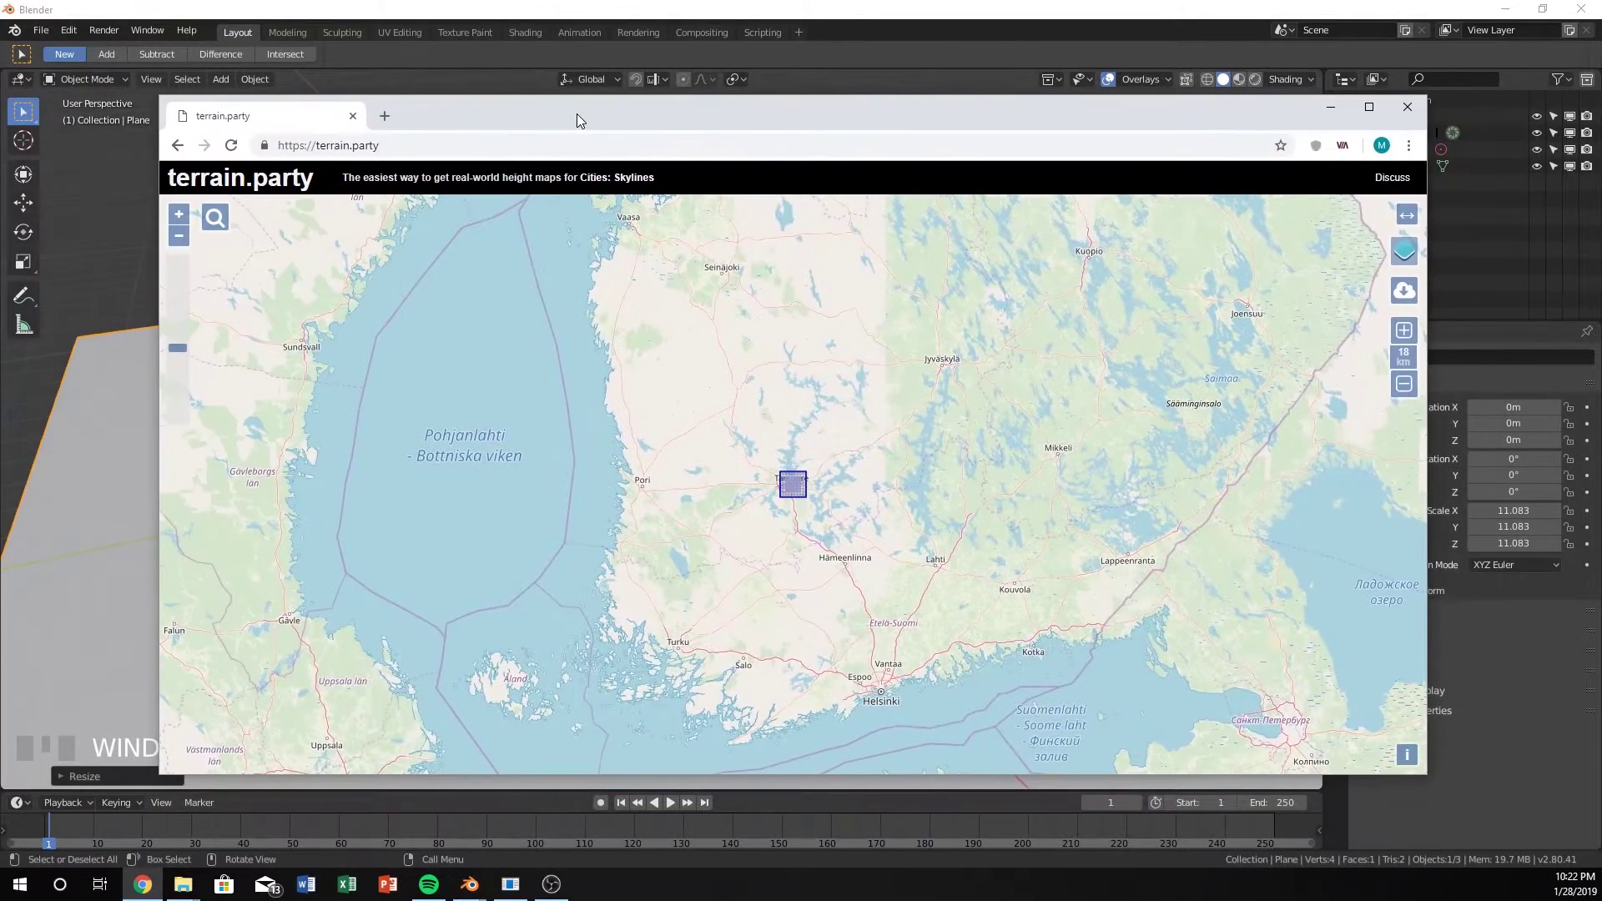
pyautogui.doubleClick(577, 113)
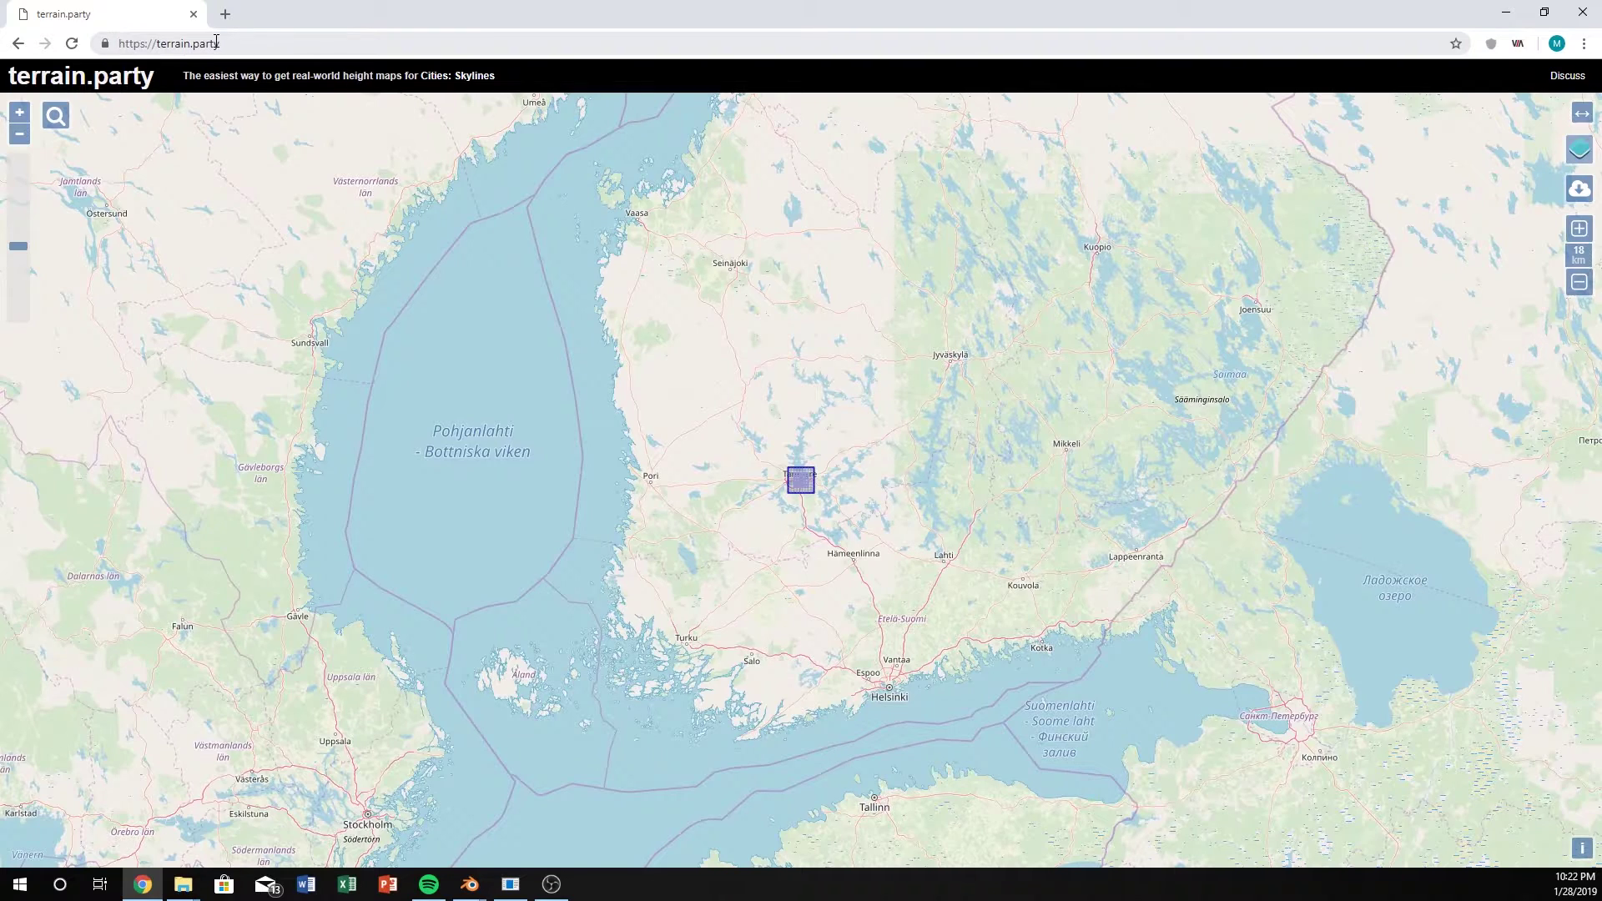
pyautogui.scroll(-3, 754, 495)
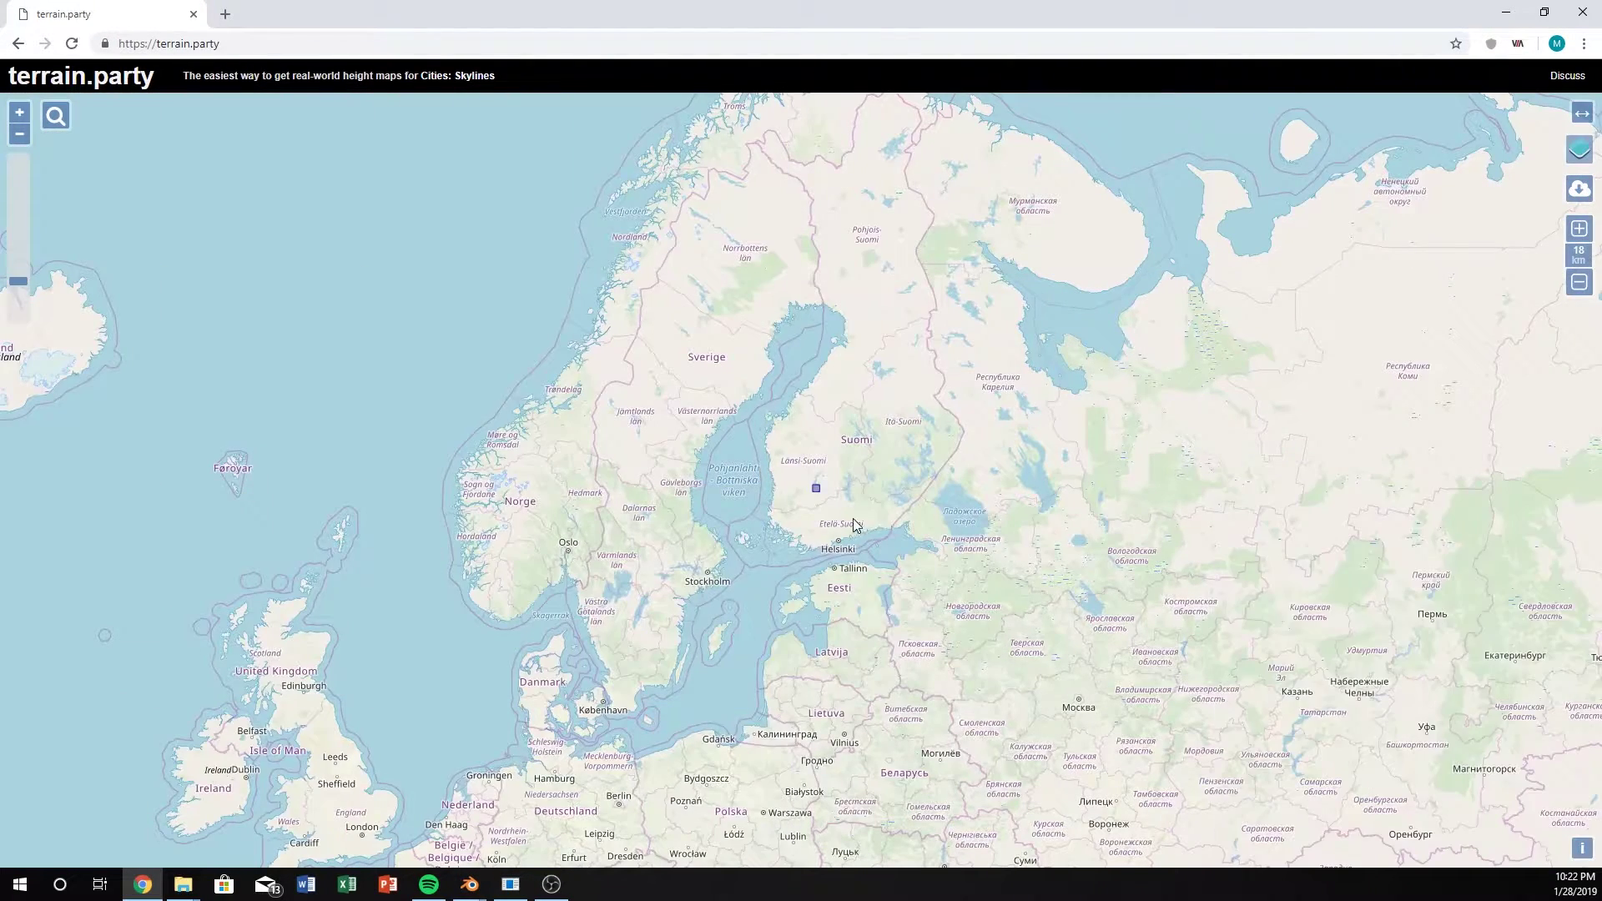
pyautogui.scroll(-2, 853, 515)
pyautogui.moveTo(706, 552); pyautogui.dragTo(761, 446)
pyautogui.moveTo(221, 598); pyautogui.dragTo(544, 420)
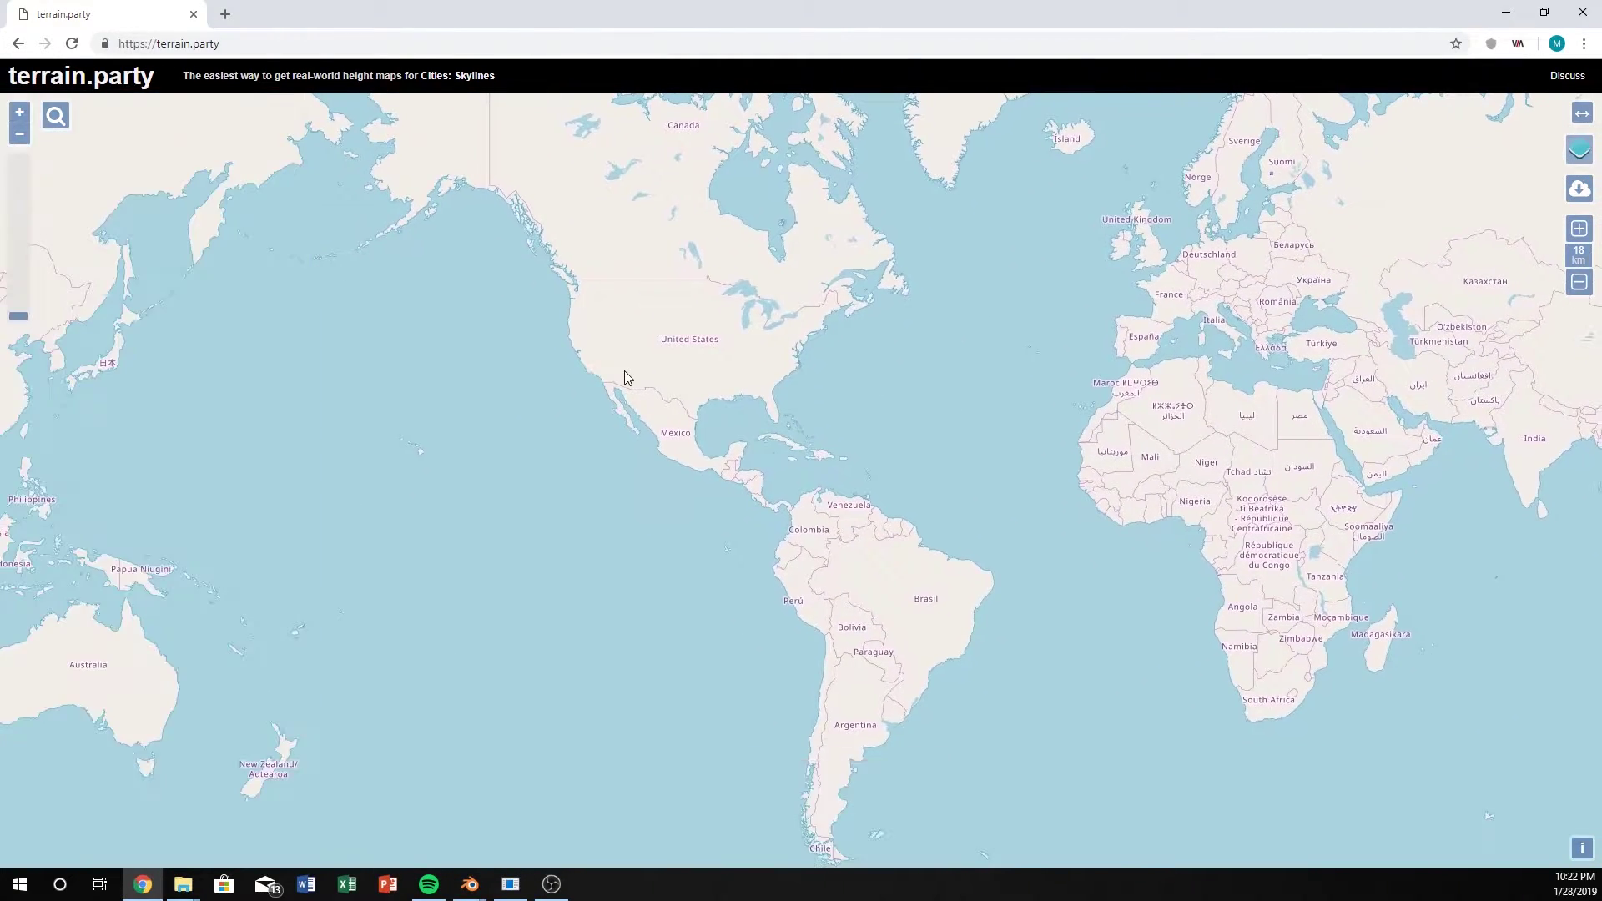
pyautogui.scroll(2, 624, 372)
pyautogui.scroll(3, 654, 477)
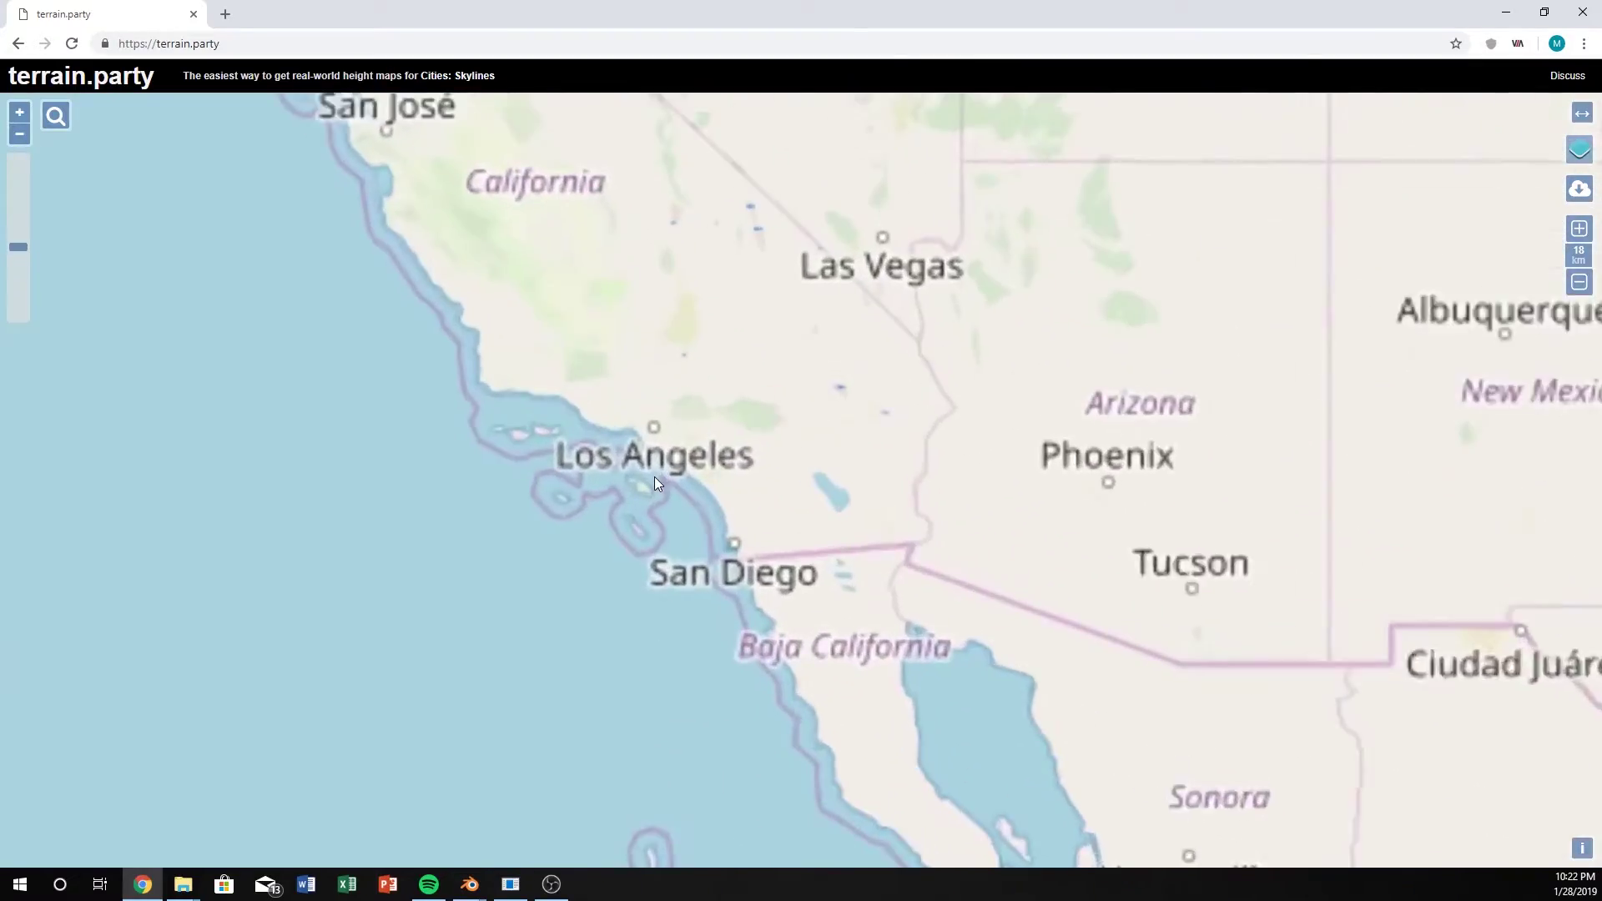
pyautogui.scroll(3, 668, 501)
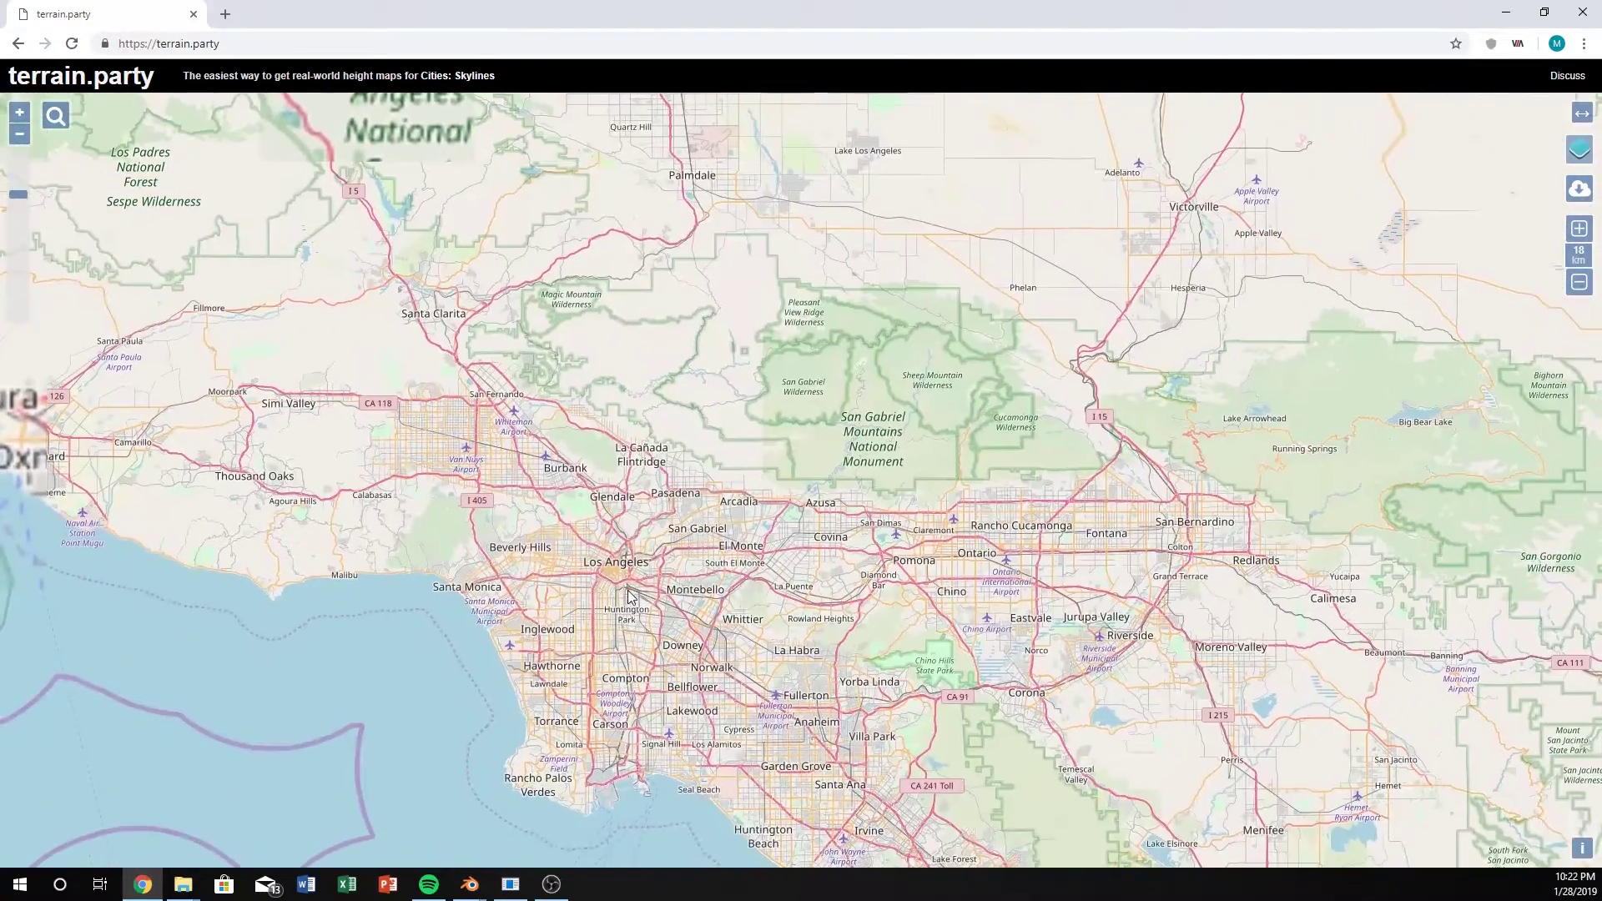
pyautogui.scroll(1, 626, 584)
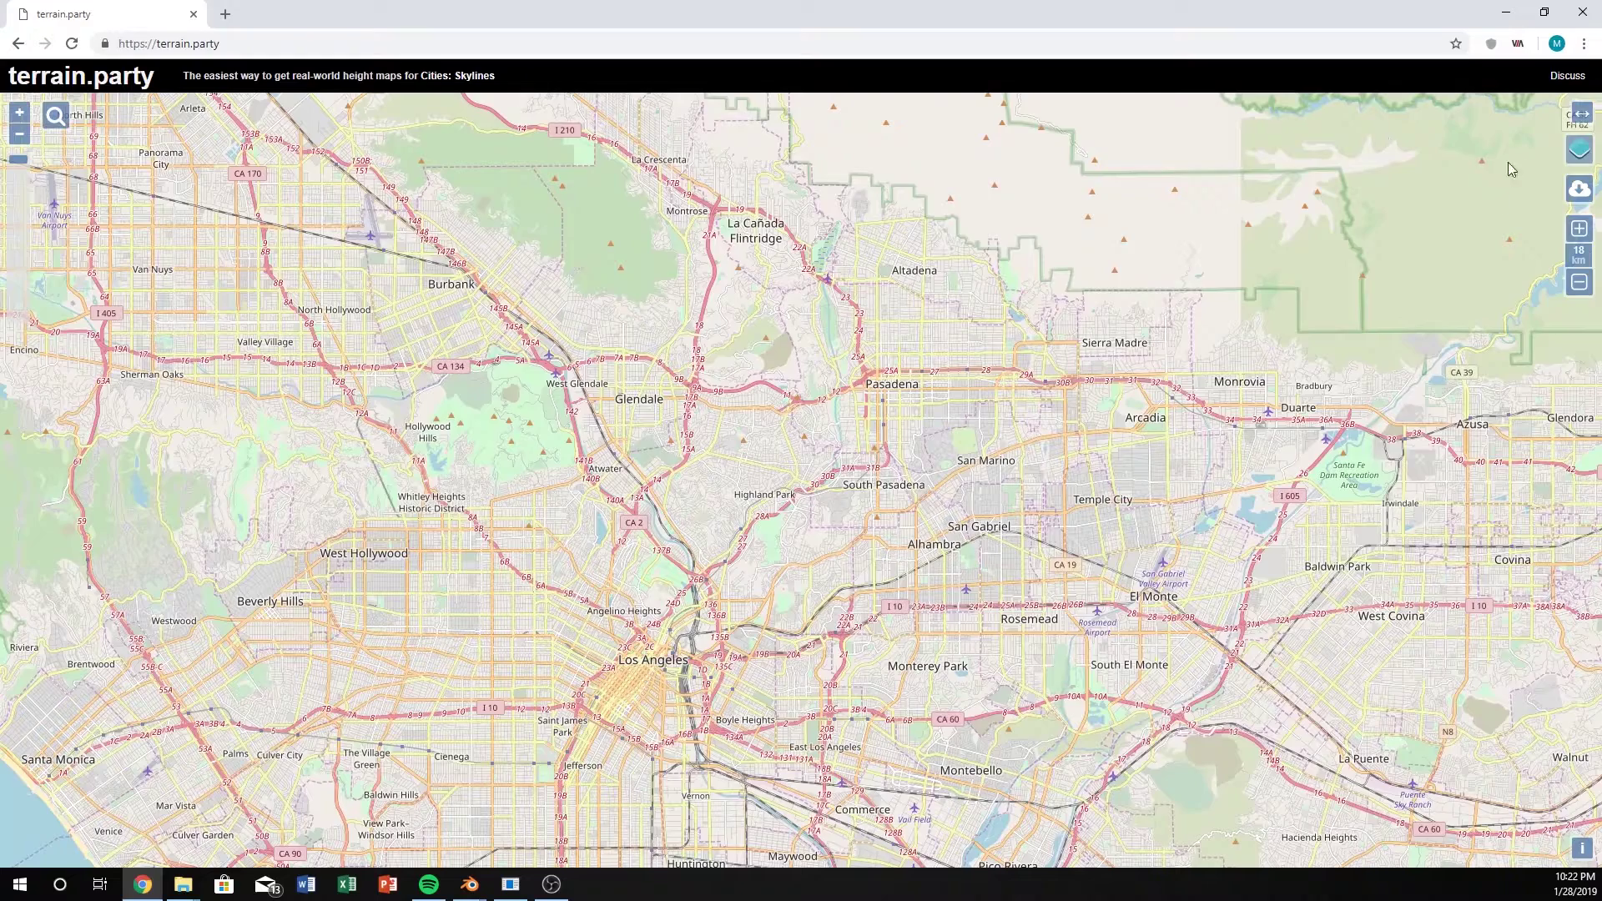
# Change the map view to USGS shaded relief and position the mountains around Los Angeles in view
pyautogui.moveTo(1579, 150)
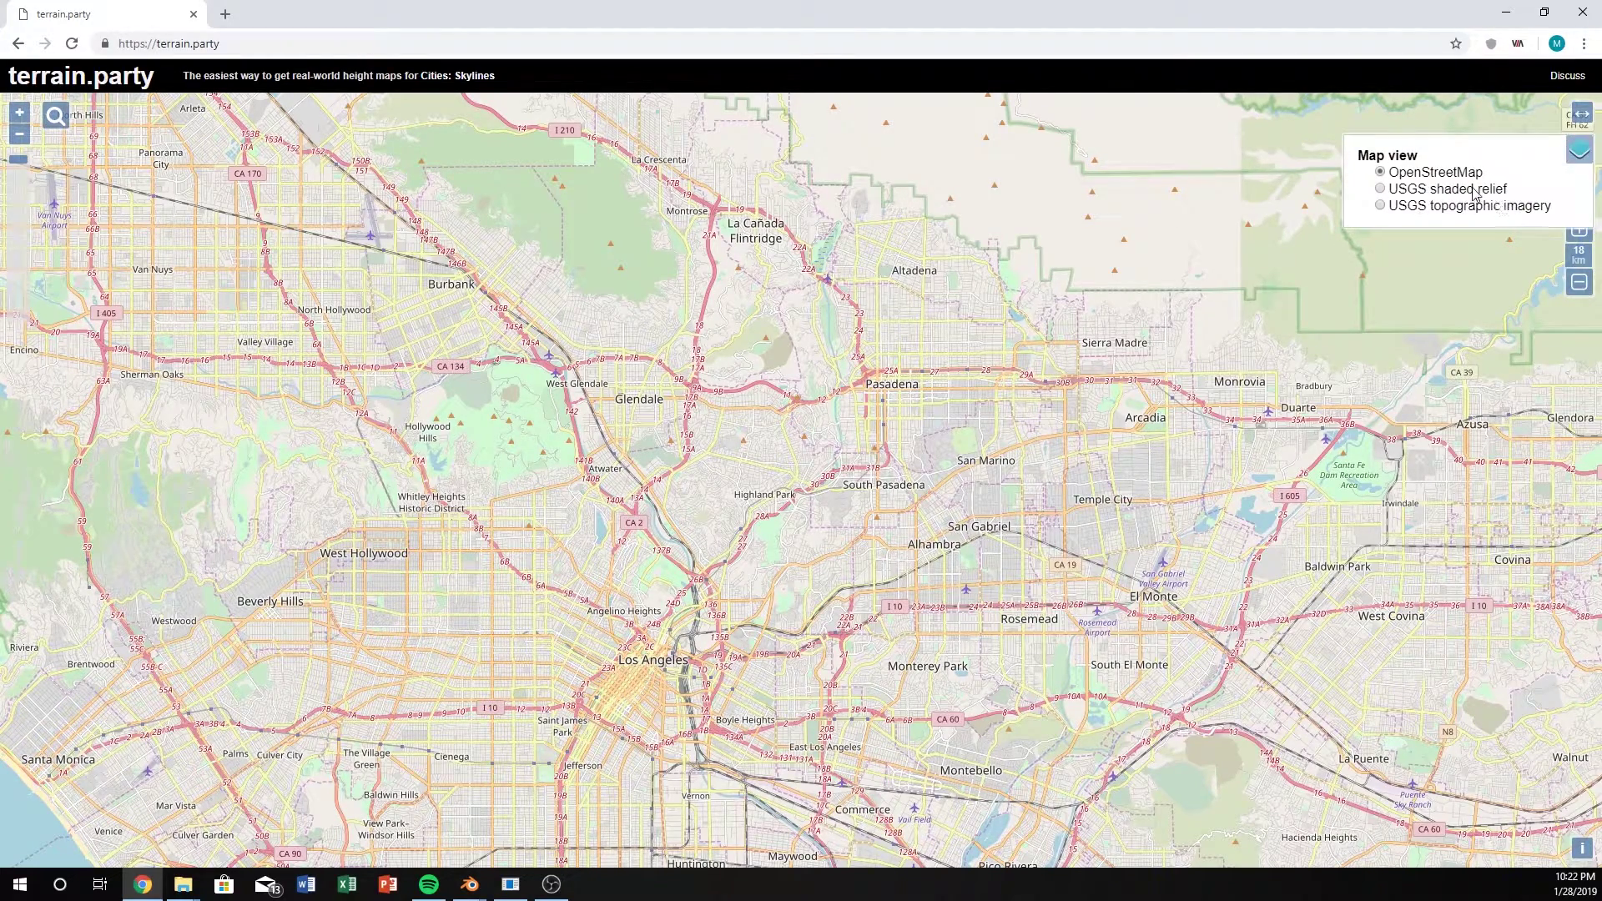
pyautogui.click(1429, 192)
pyautogui.moveTo(993, 349)
pyautogui.mouseDown()
pyautogui.moveTo(915, 372)
pyautogui.moveTo(915, 388)
pyautogui.moveTo(941, 366)
pyautogui.mouseUp()
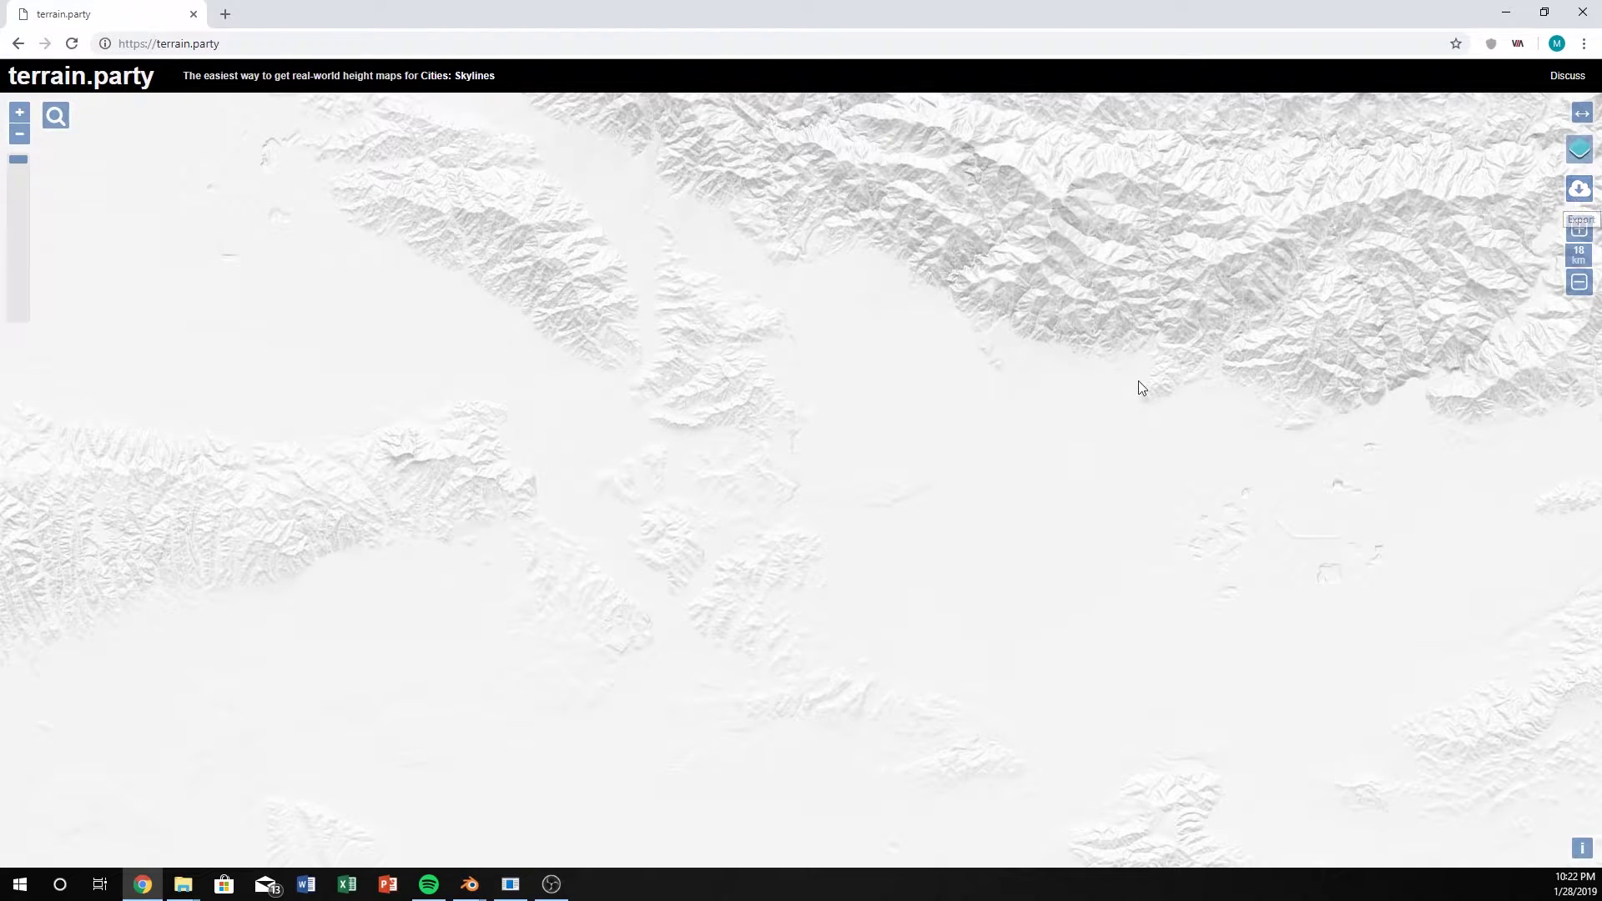
# Export the height maps for the area at the map's center, naming the area LA
pyautogui.click(1580, 189)
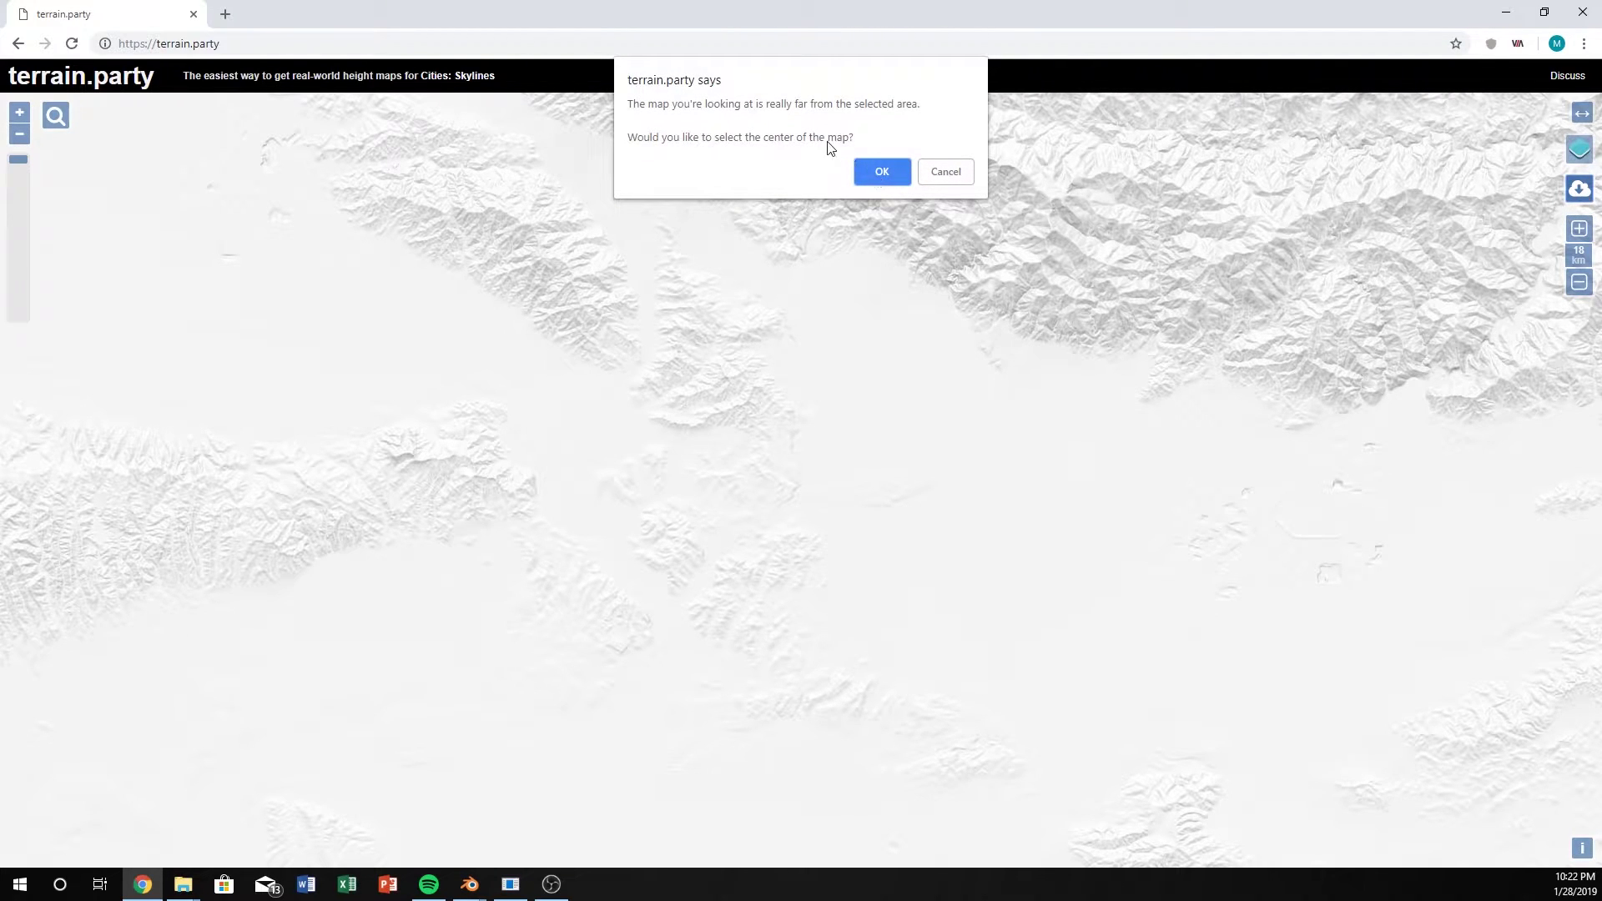
pyautogui.click(890, 174)
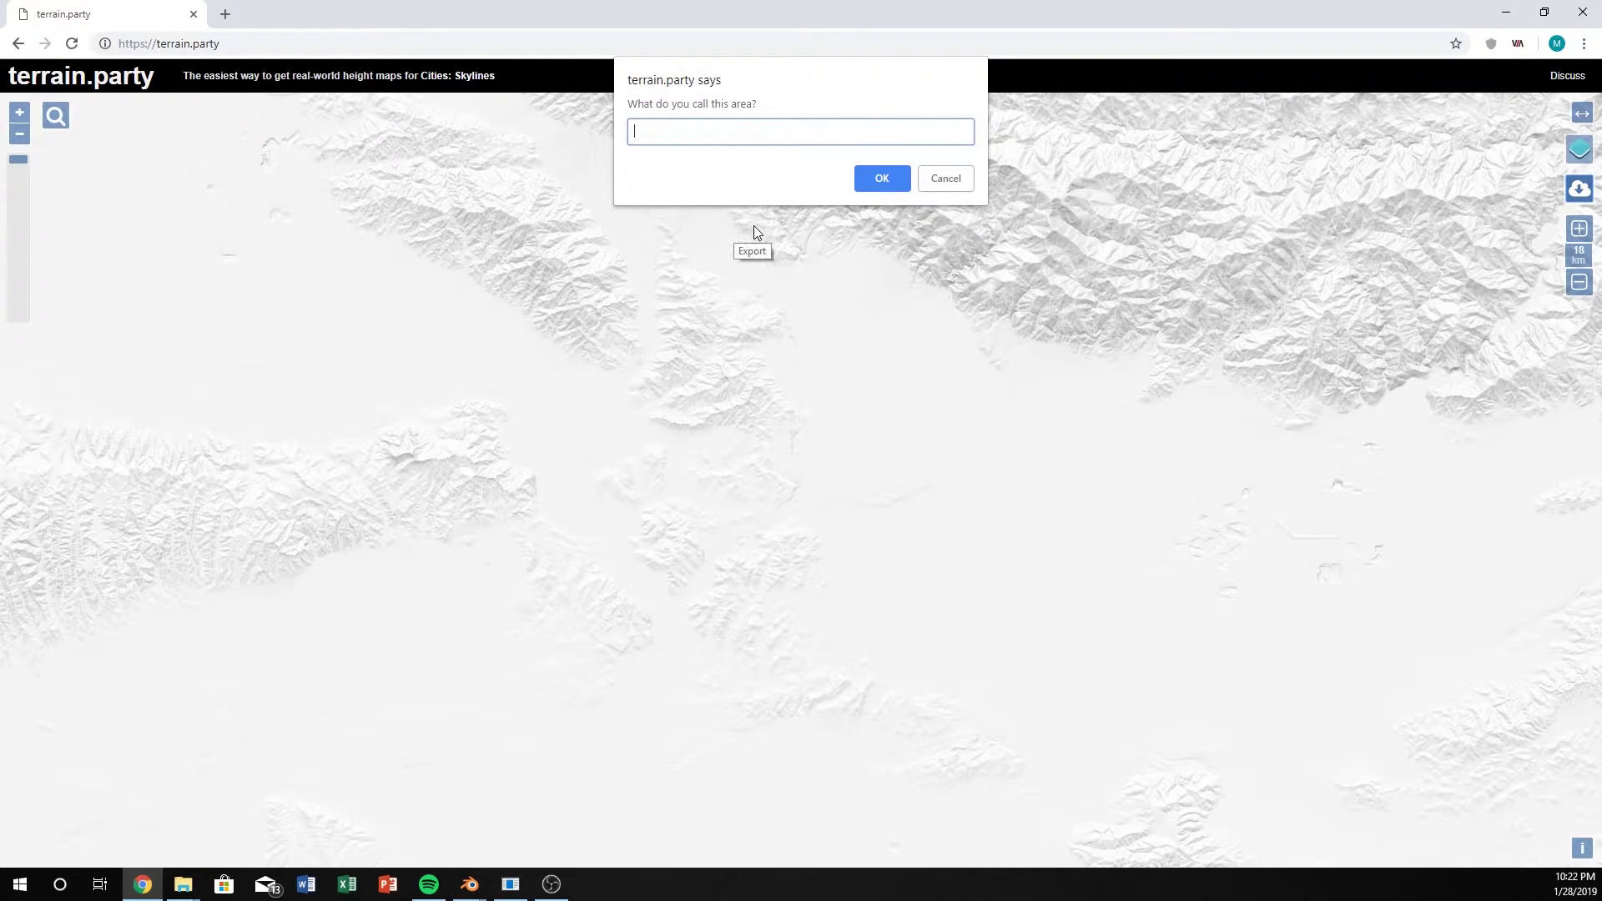
pyautogui.write('LA')
pyautogui.press('Return')
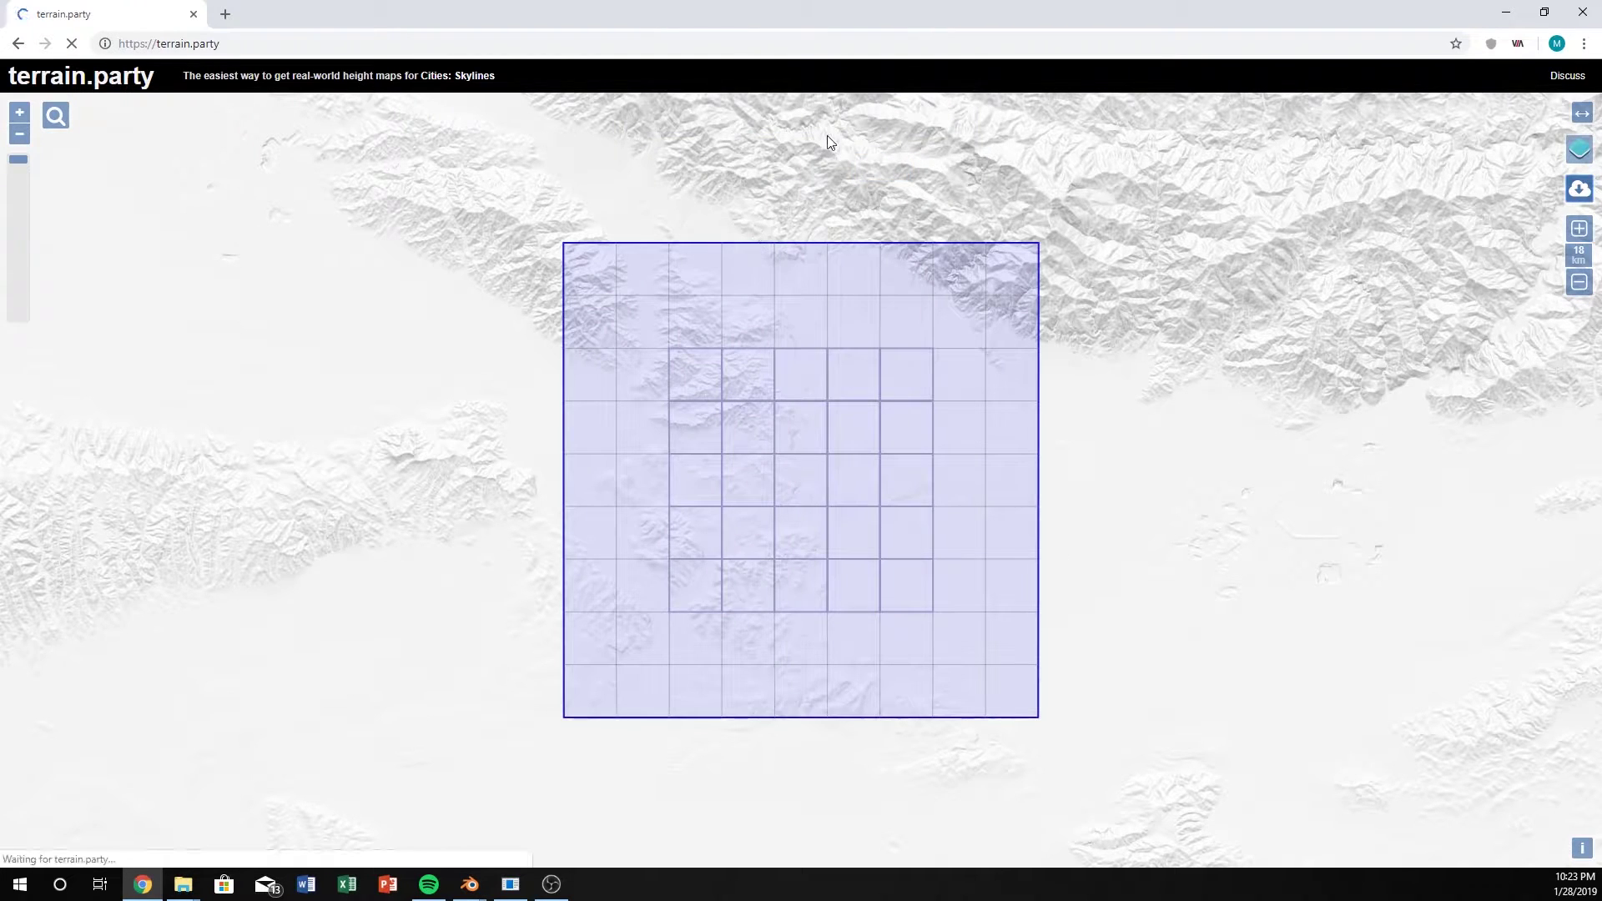
pyautogui.moveTo(804, 347); pyautogui.dragTo(648, 344)
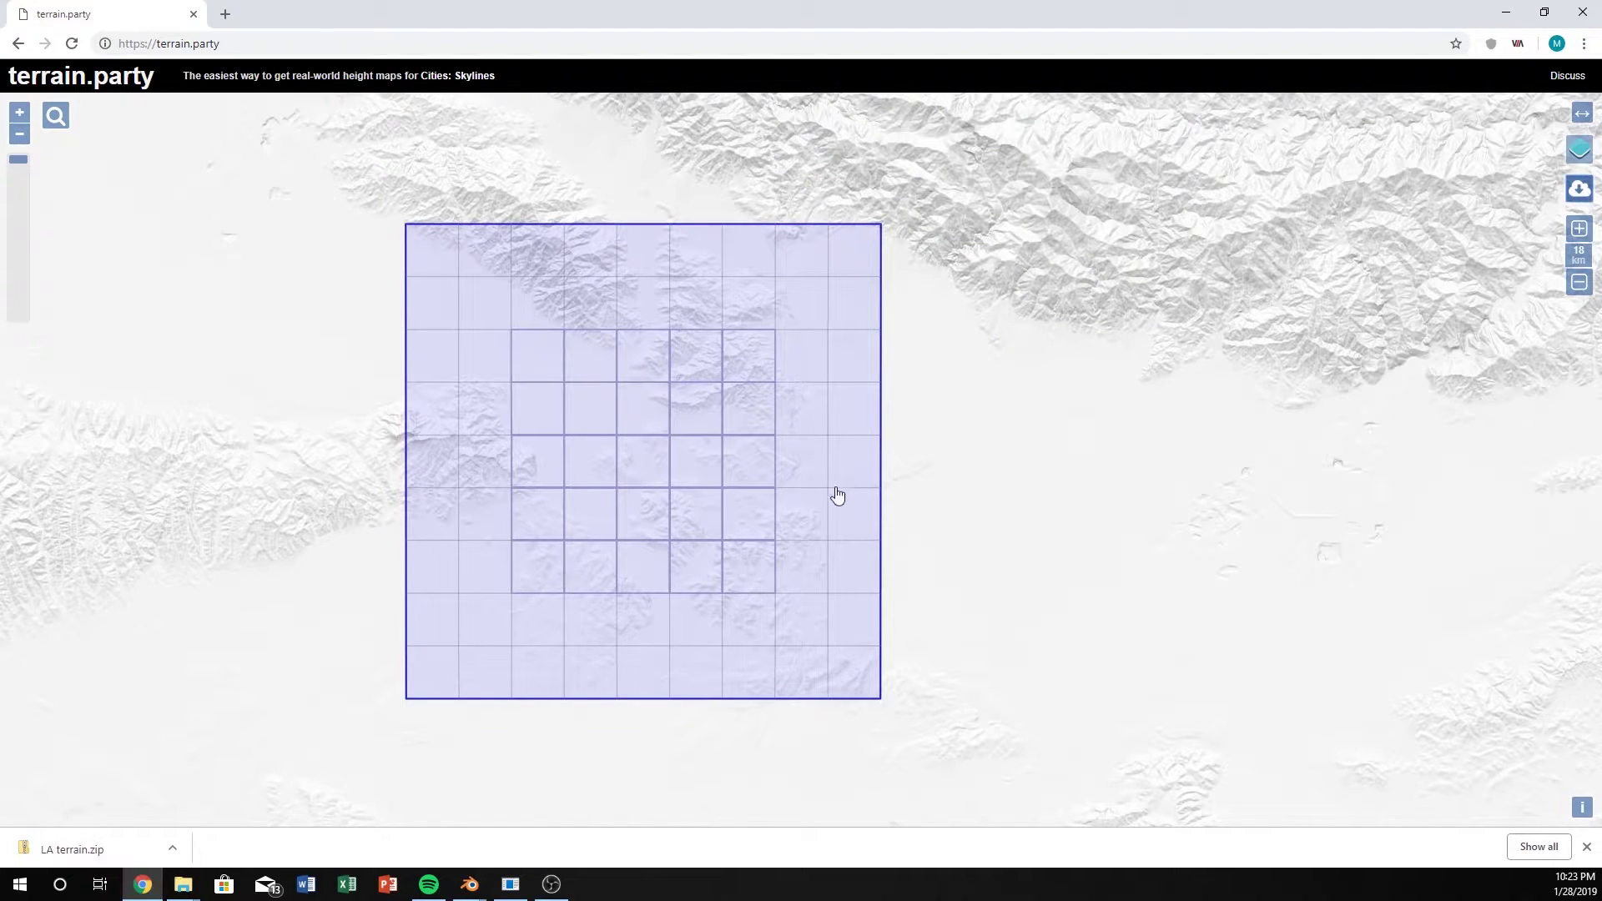
# Open the downloaded LA terrain.zip and copy LA Height Map (Merged) into the heightmaps folder
pyautogui.click(120, 853)
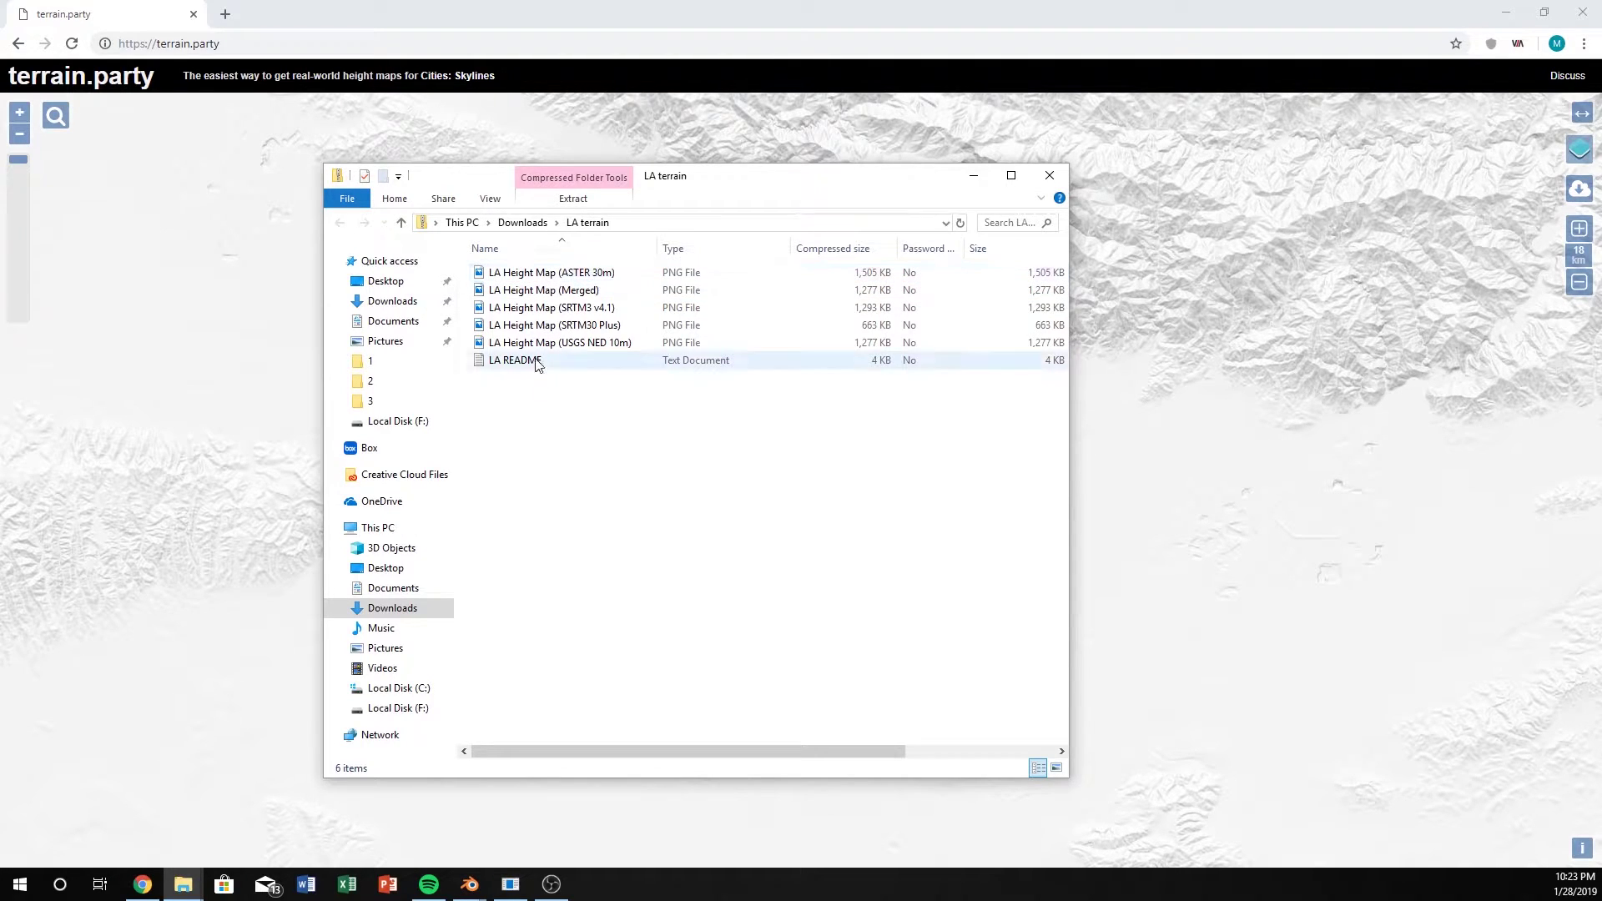
pyautogui.click(550, 292)
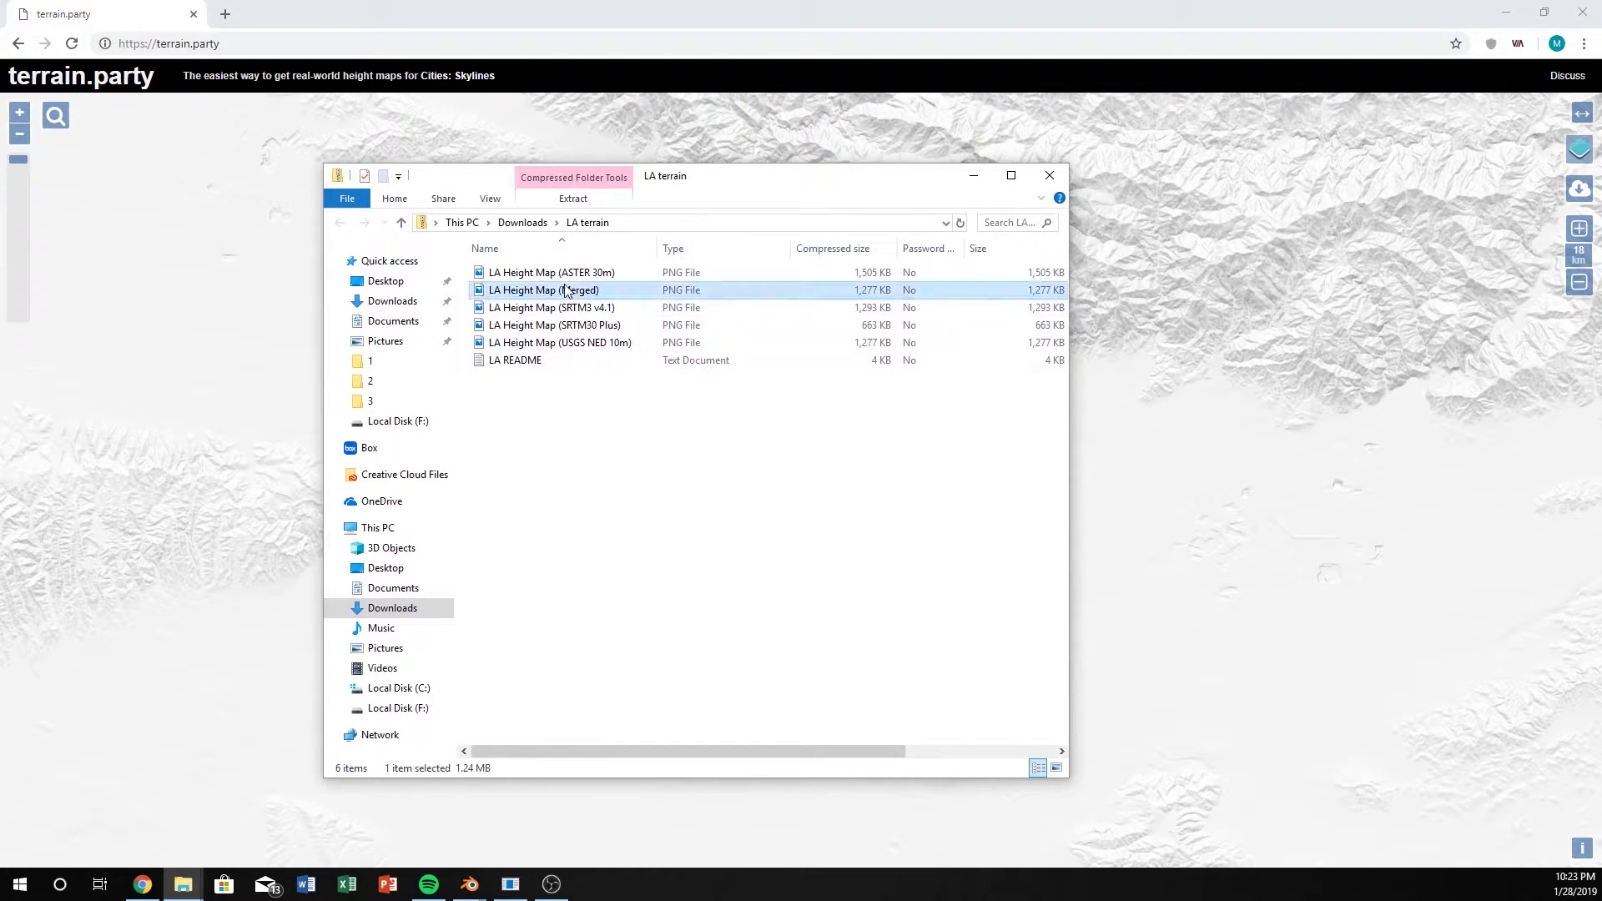
pyautogui.hotkey('alt', 'Tab')
pyautogui.moveTo(594, 84); pyautogui.dragTo(797, 432)
pyautogui.moveTo(624, 433); pyautogui.dragTo(749, 374)
pyautogui.moveTo(551, 290); pyautogui.dragTo(1140, 541)
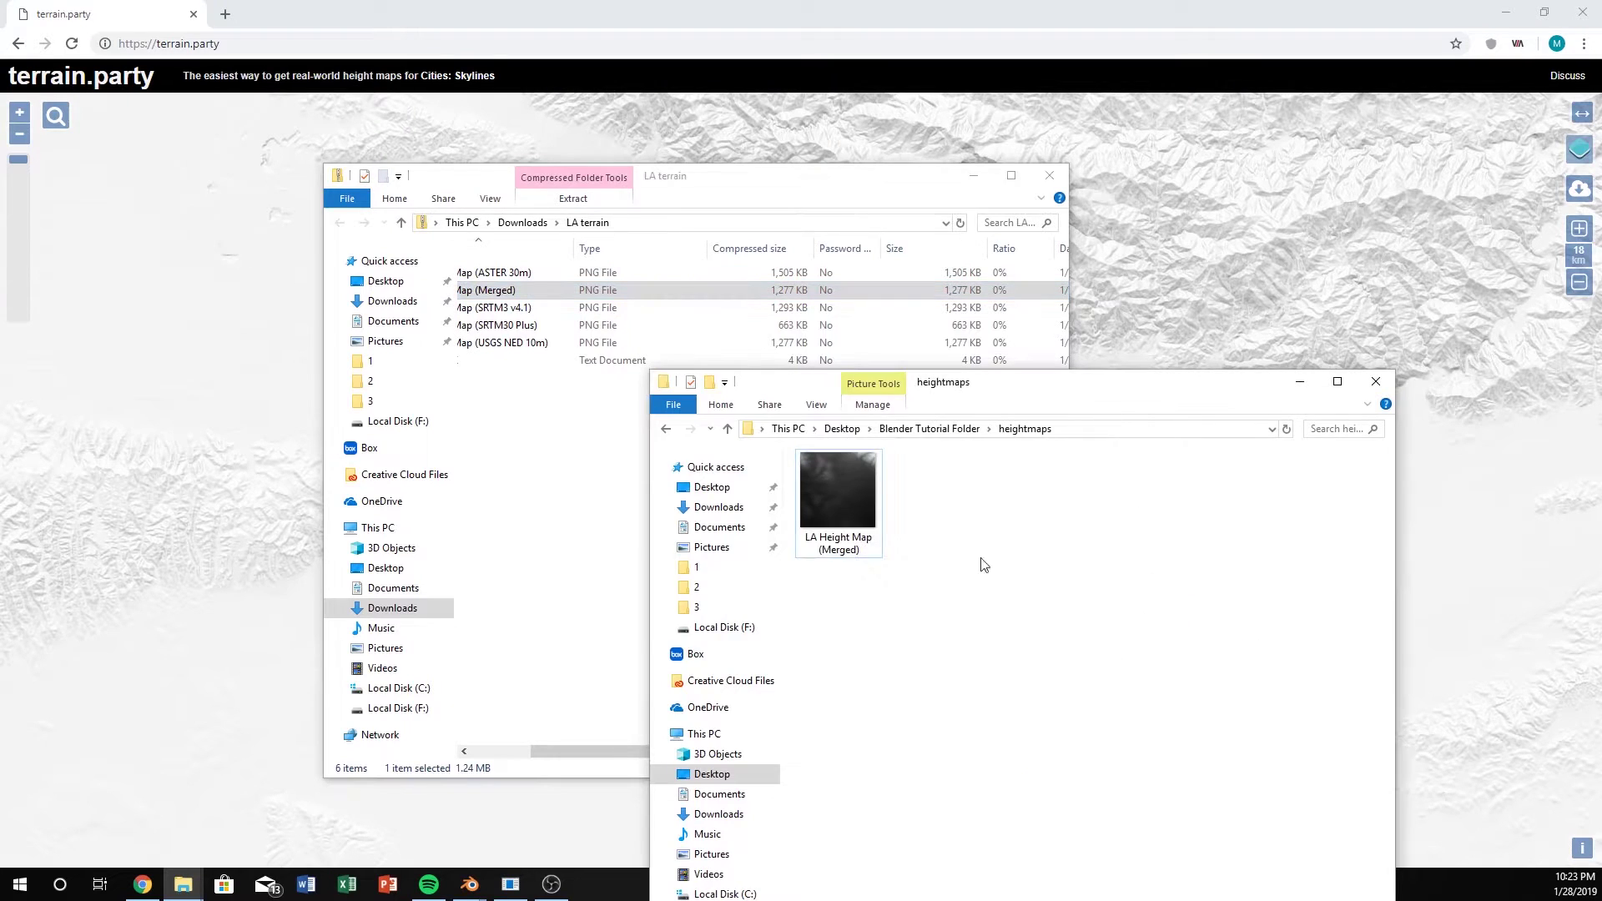
# Minimize the LA terrain archive and the browser, and switch back to Blender
pyautogui.click(903, 189)
pyautogui.click(973, 176)
pyautogui.moveTo(1049, 367); pyautogui.dragTo(1265, 139)
pyautogui.click(1506, 12)
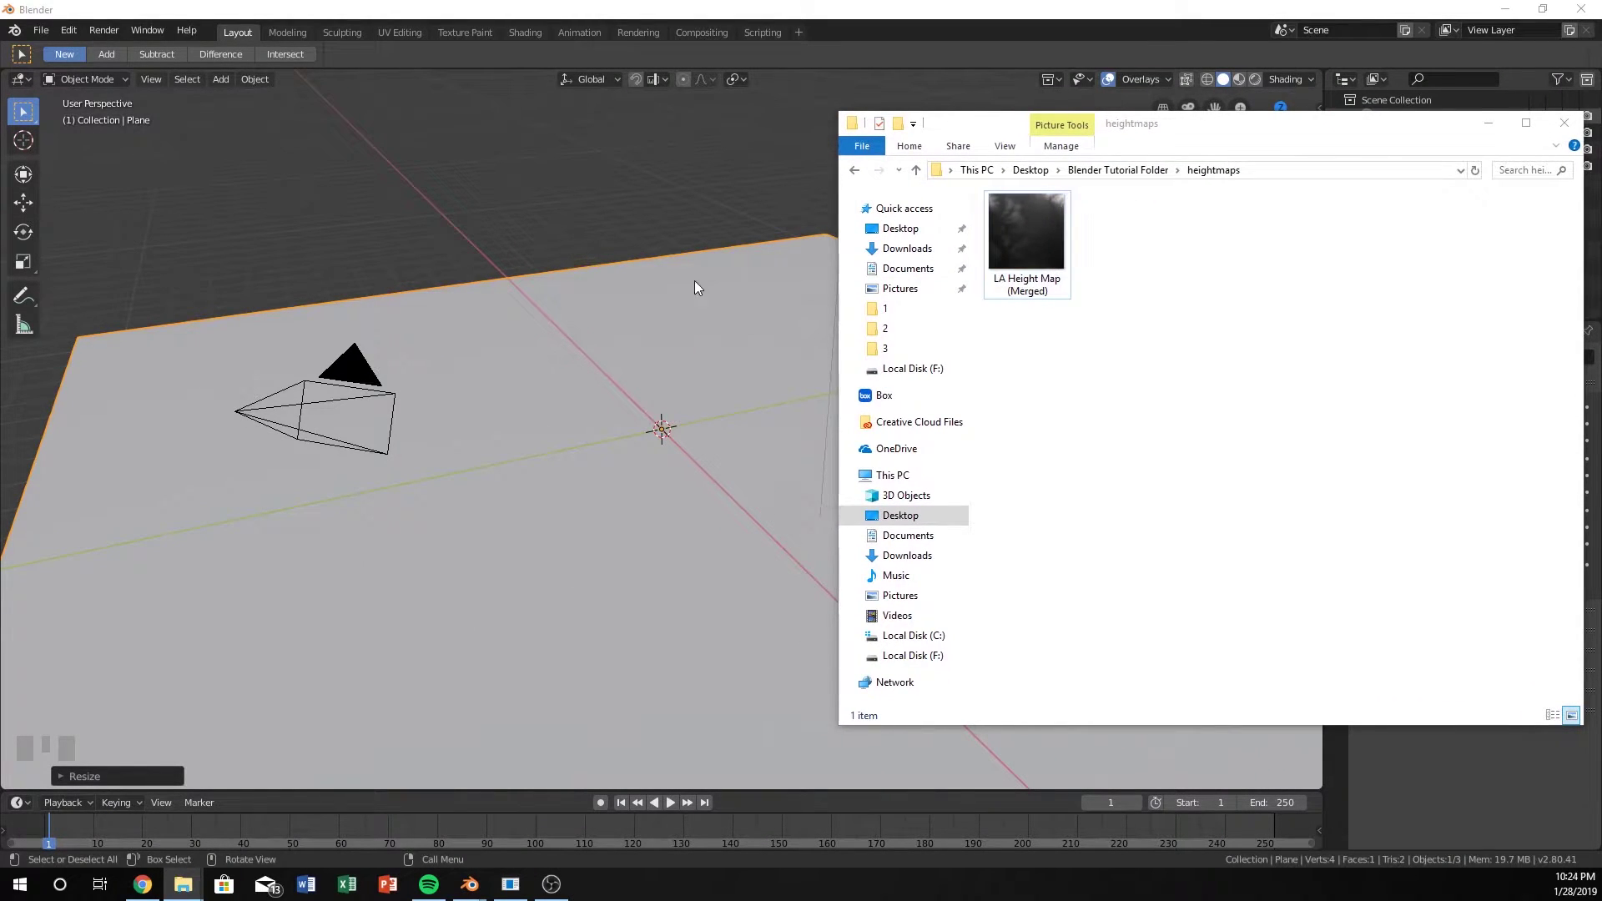
pyautogui.click(699, 12)
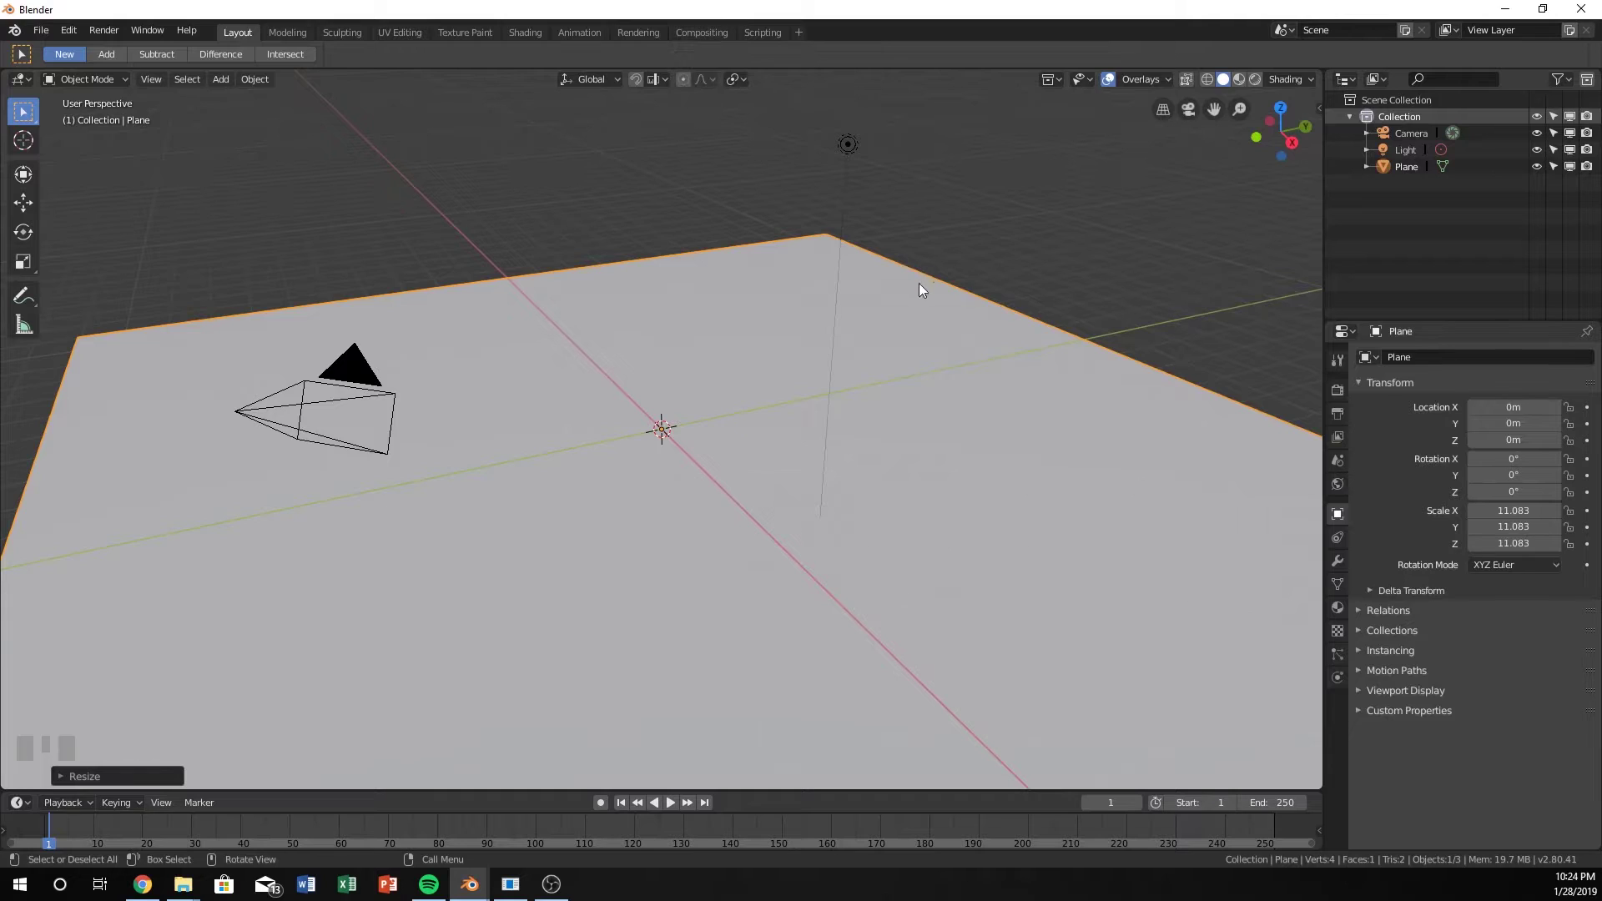
# Add a Displace modifier to the plane
pyautogui.click(1338, 561)
pyautogui.click(1385, 357)
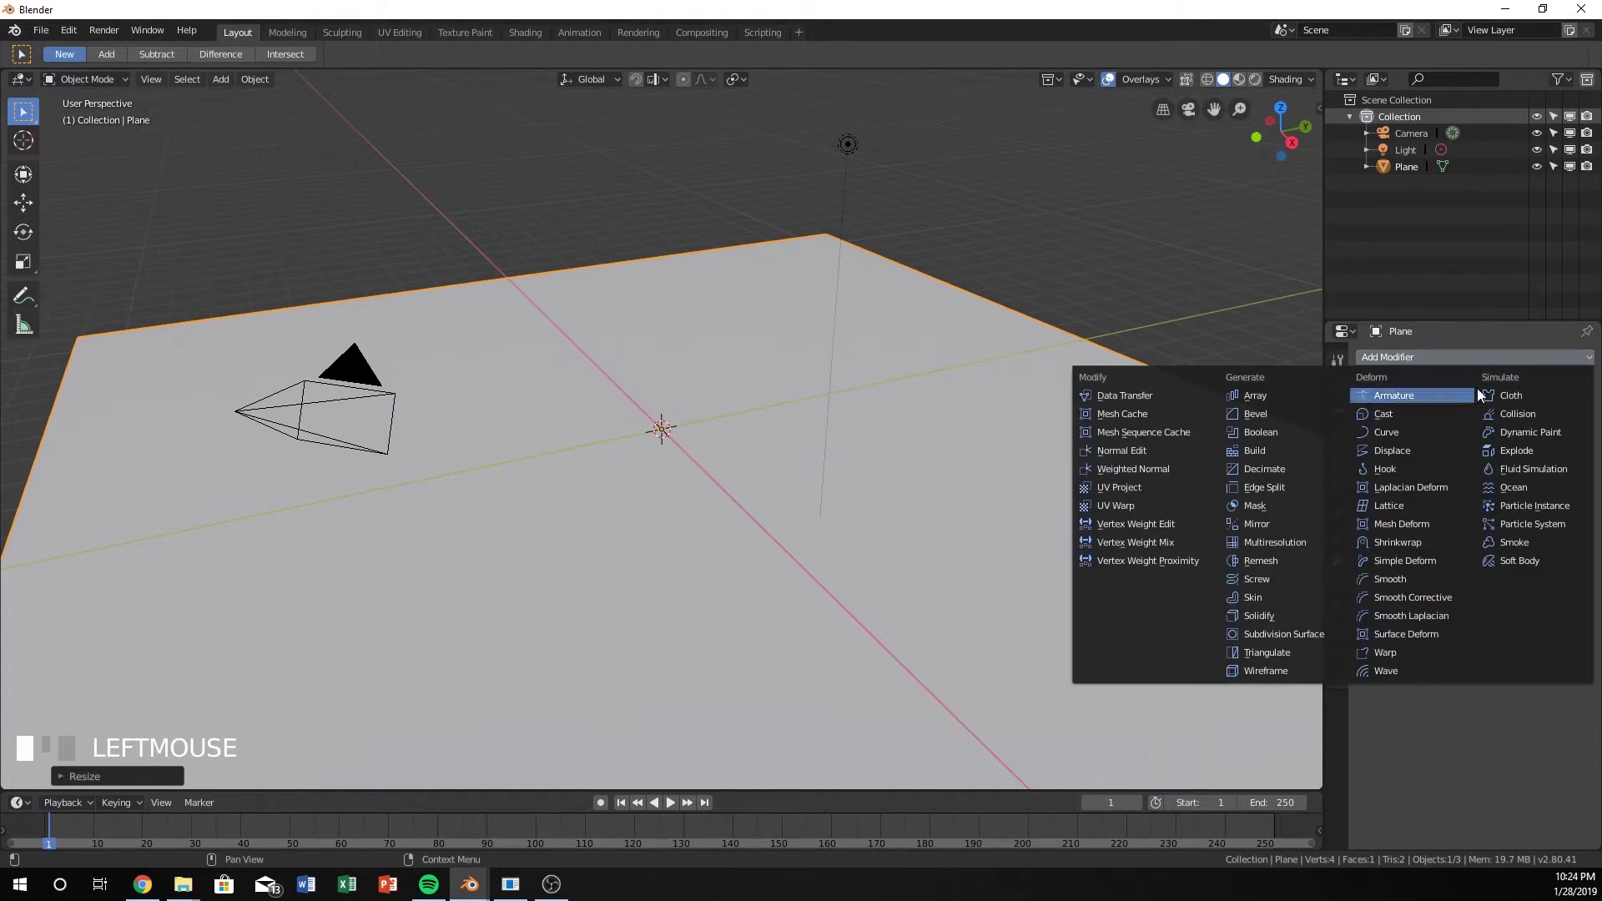
pyautogui.click(1405, 451)
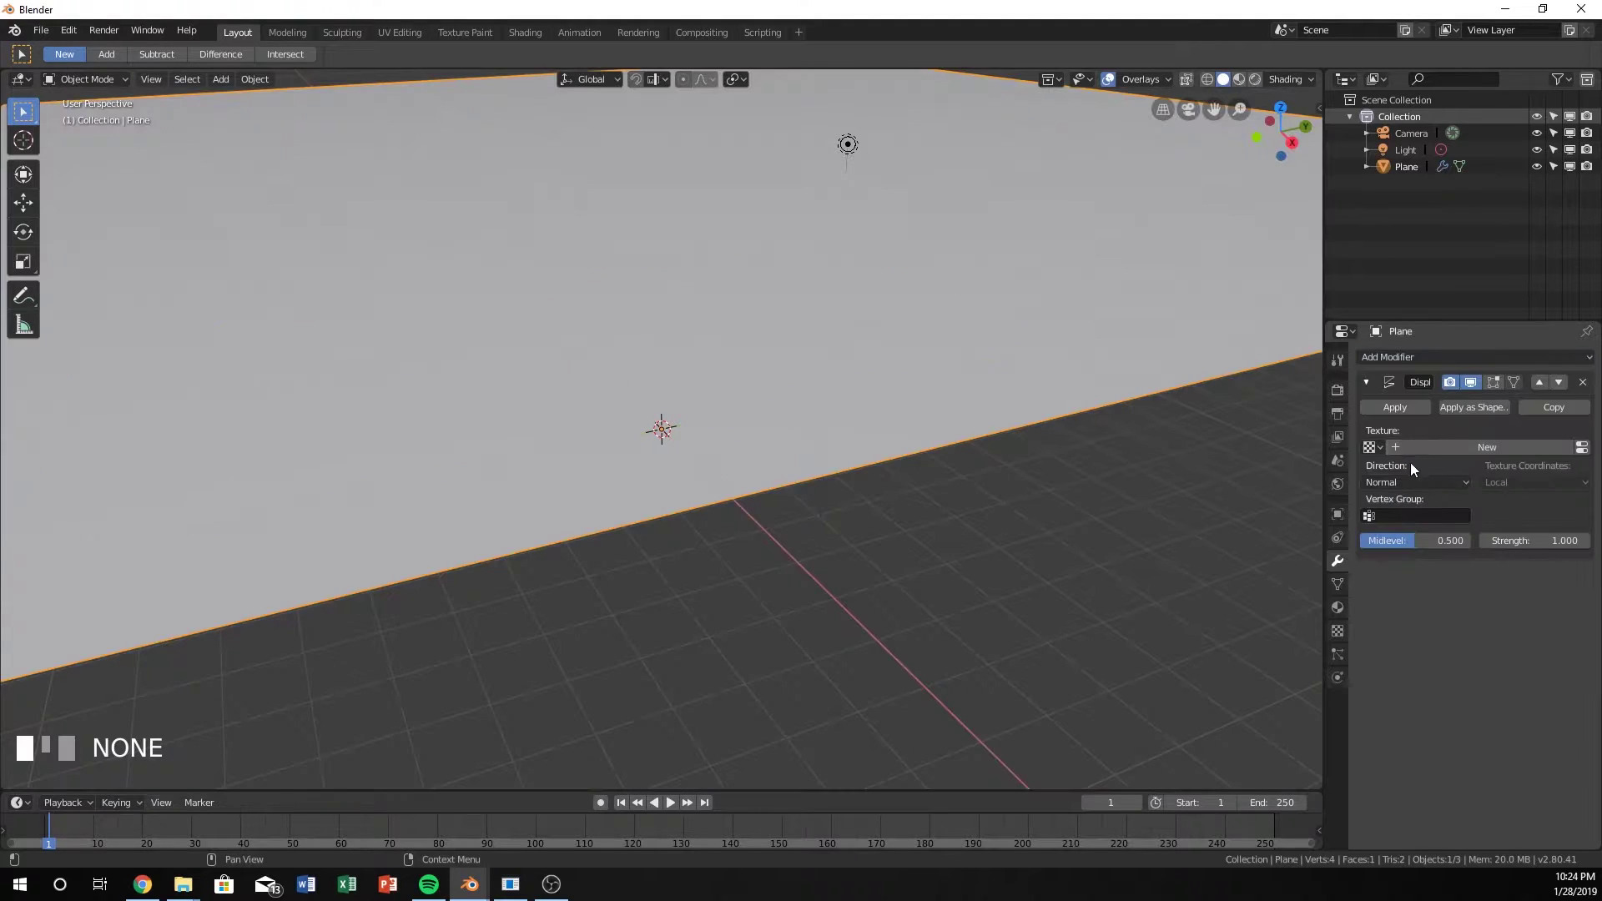
pyautogui.scroll(-2, 459, 476)
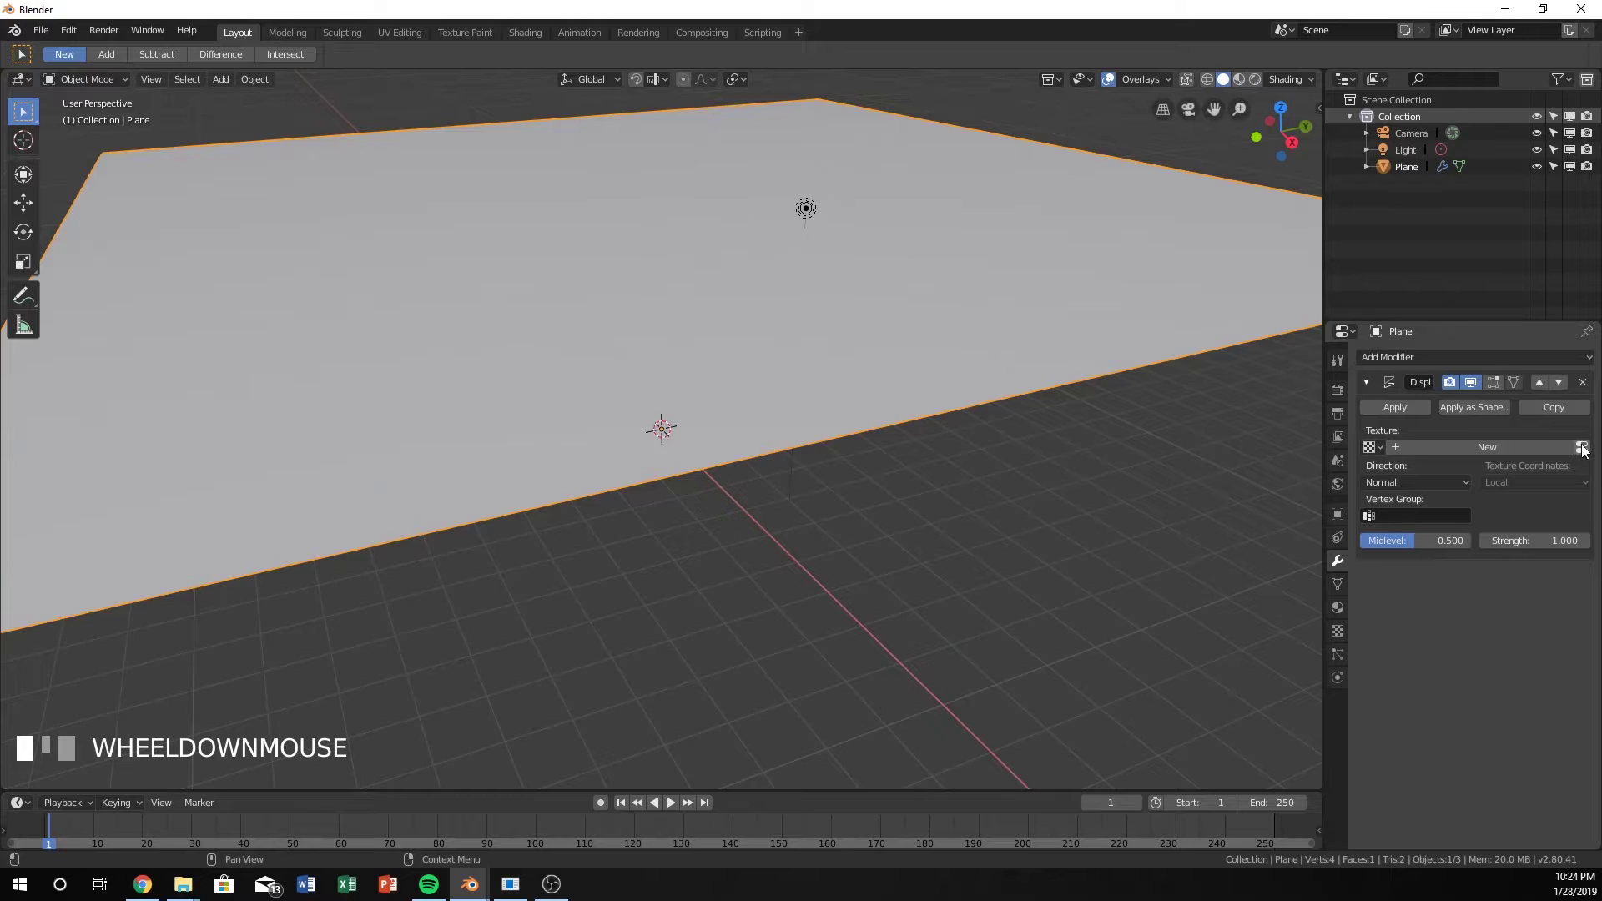
# Create a new texture for the Displace modifier, load LA Height Map (Merged).png into it and return to the modifier settings
pyautogui.click(1538, 447)
pyautogui.click(1581, 448)
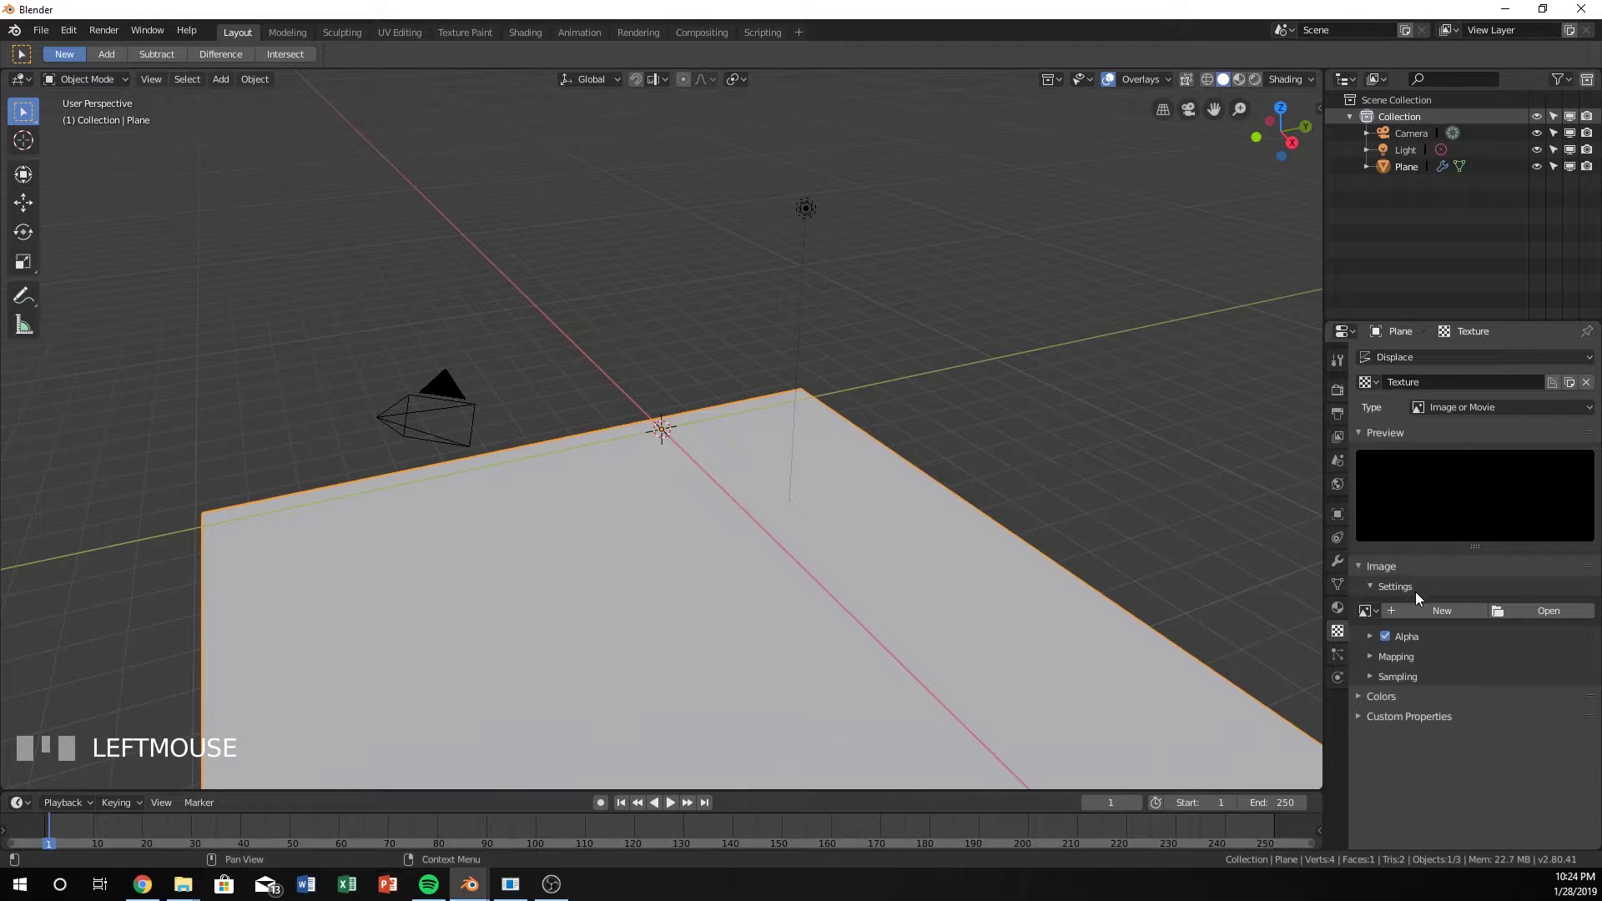
pyautogui.click(1545, 613)
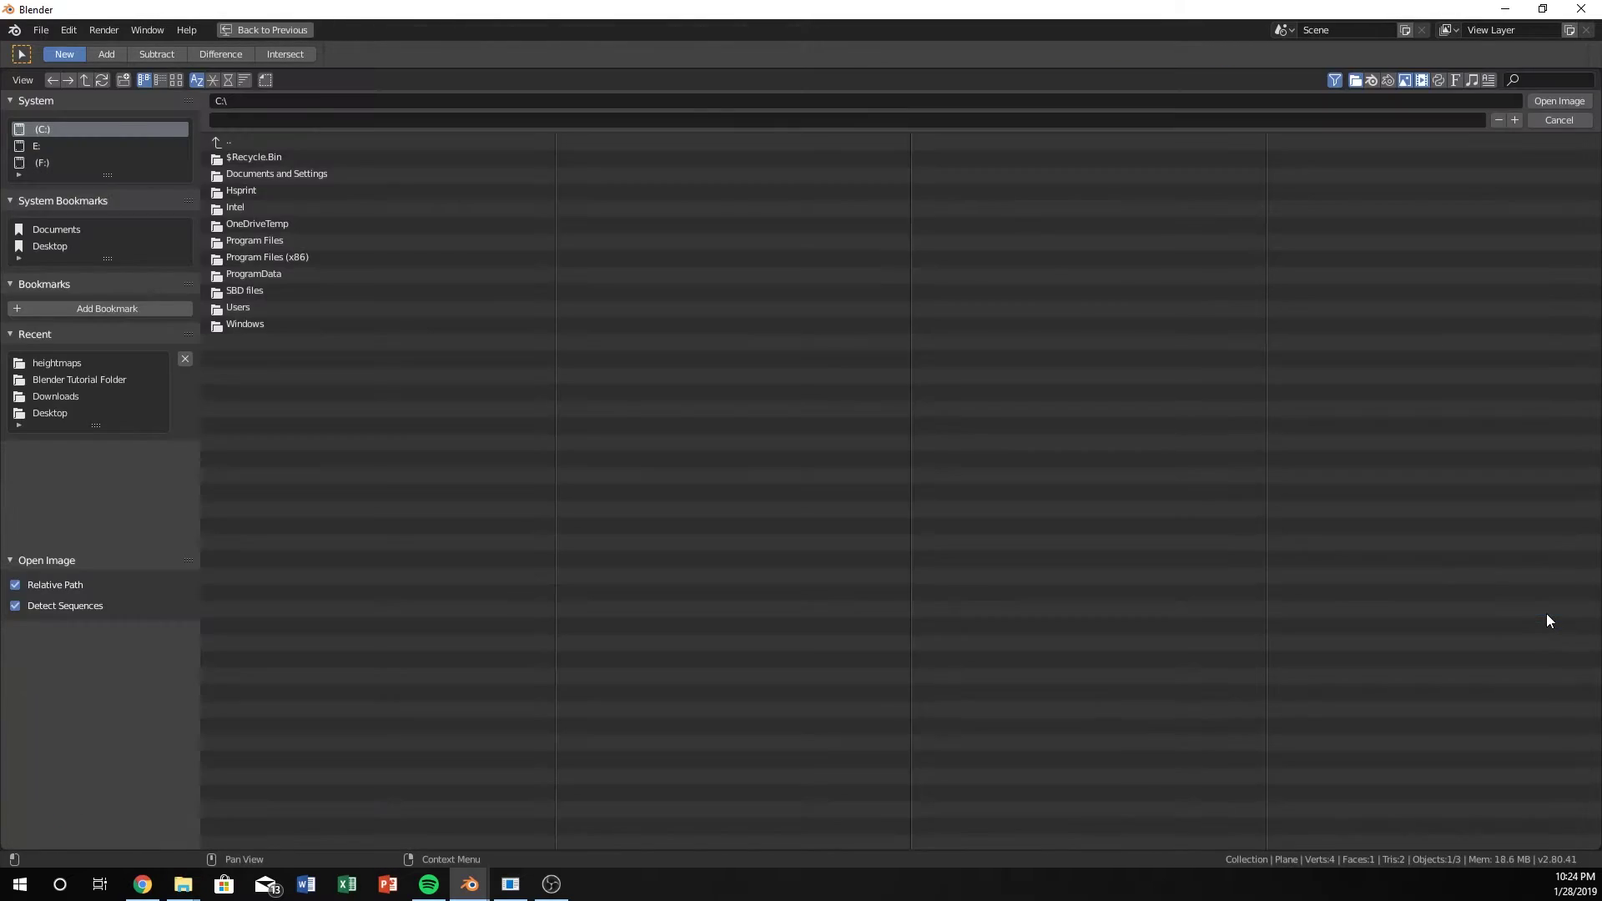
pyautogui.click(48, 380)
pyautogui.click(249, 242)
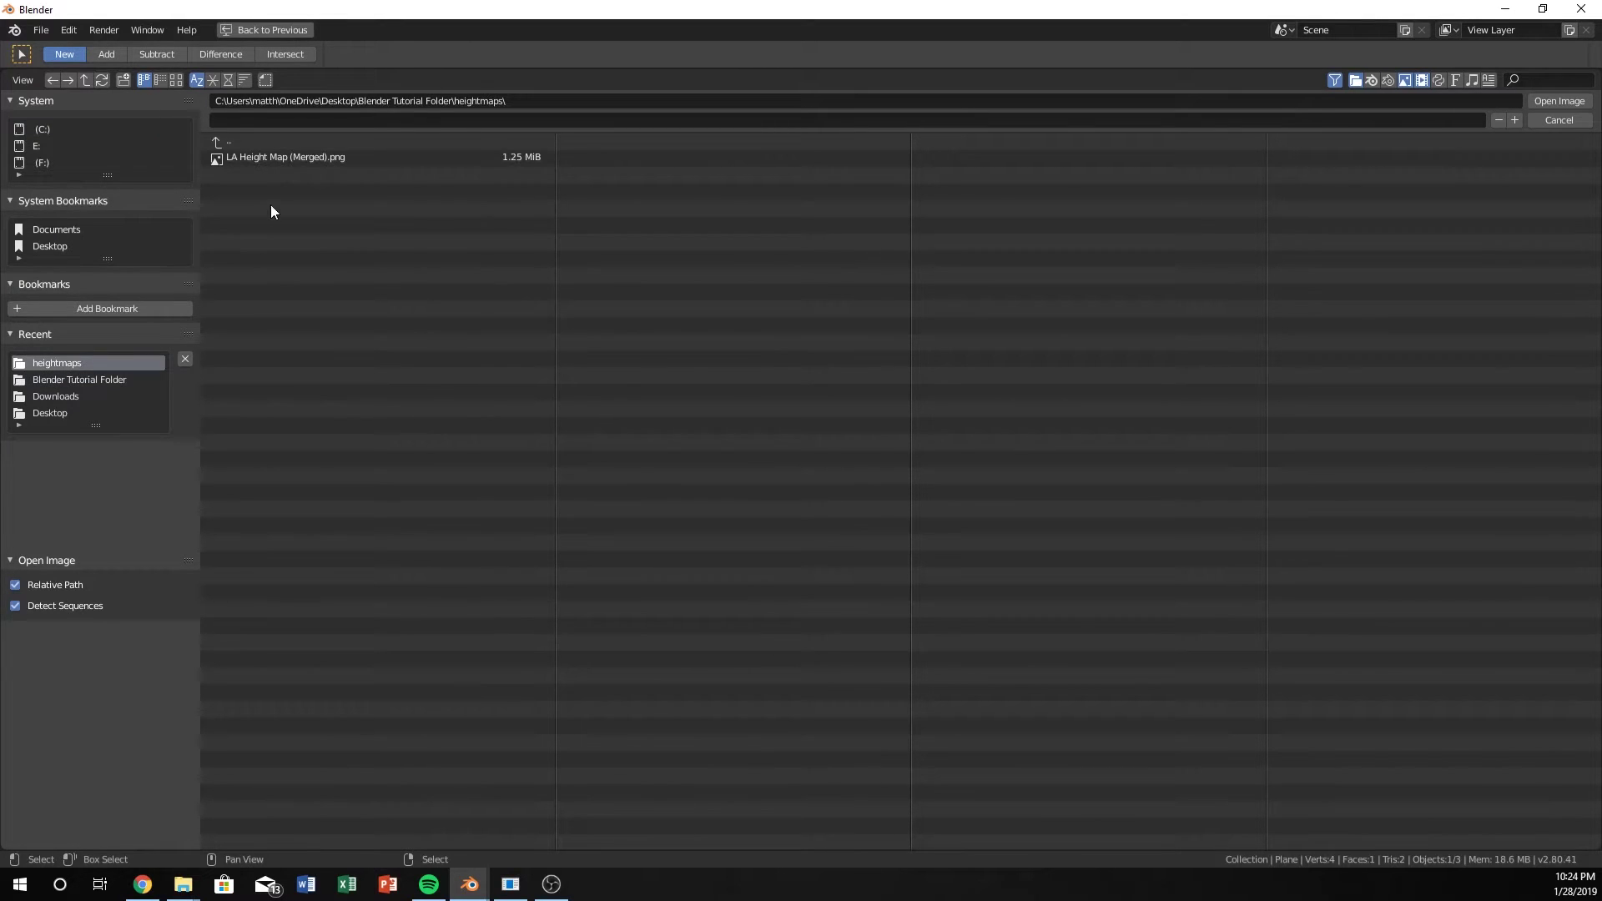
pyautogui.click(277, 159)
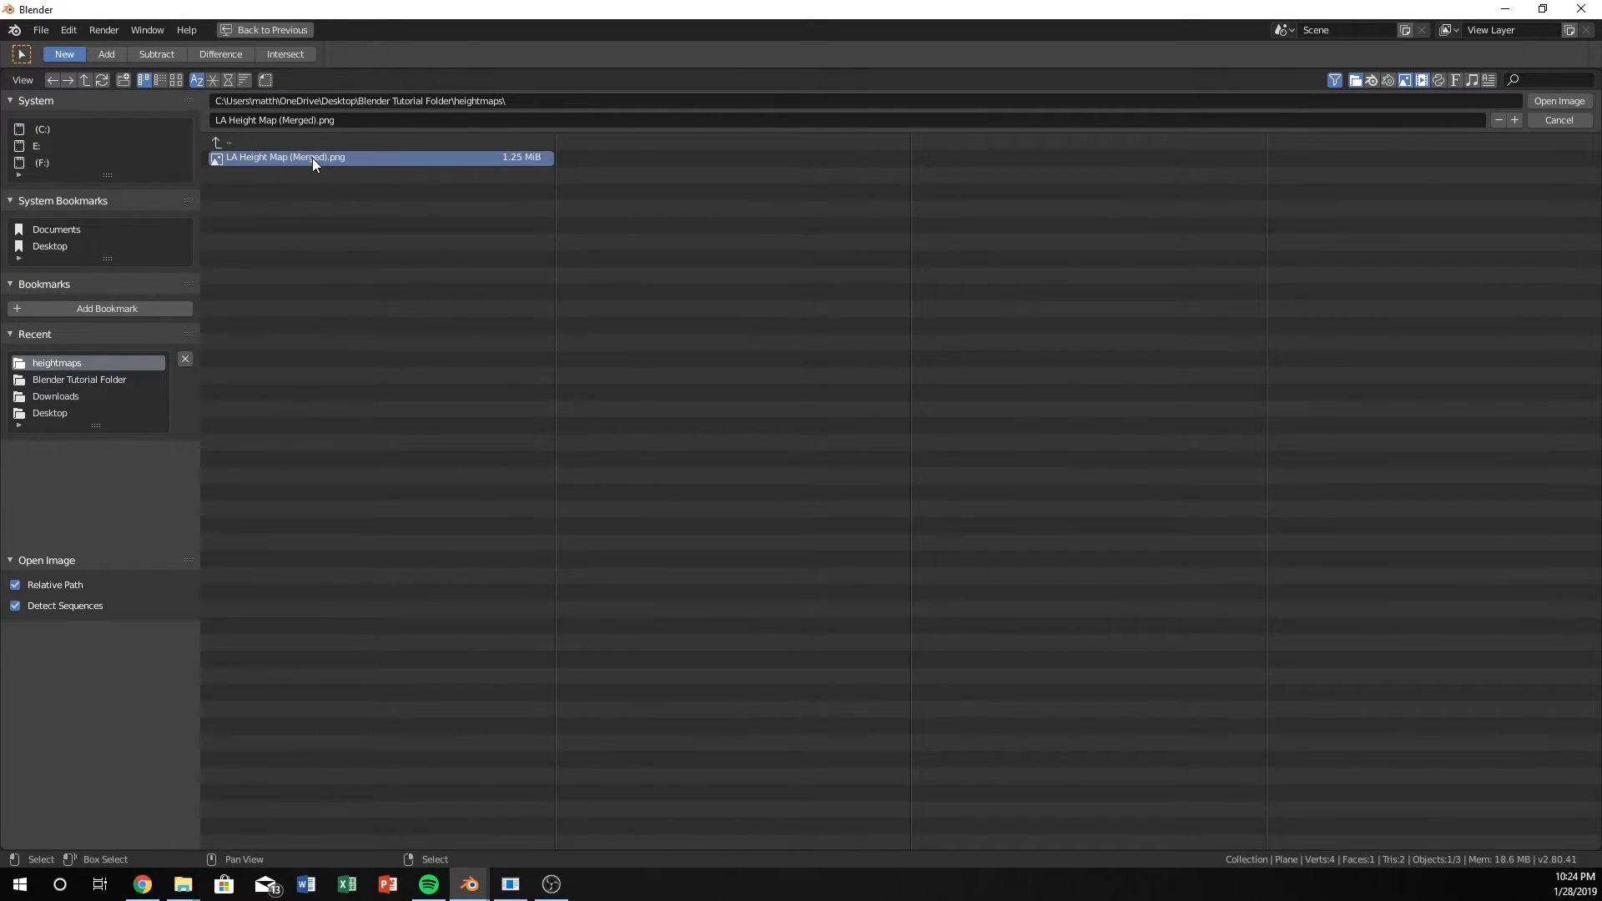
pyautogui.doubleClick(312, 158)
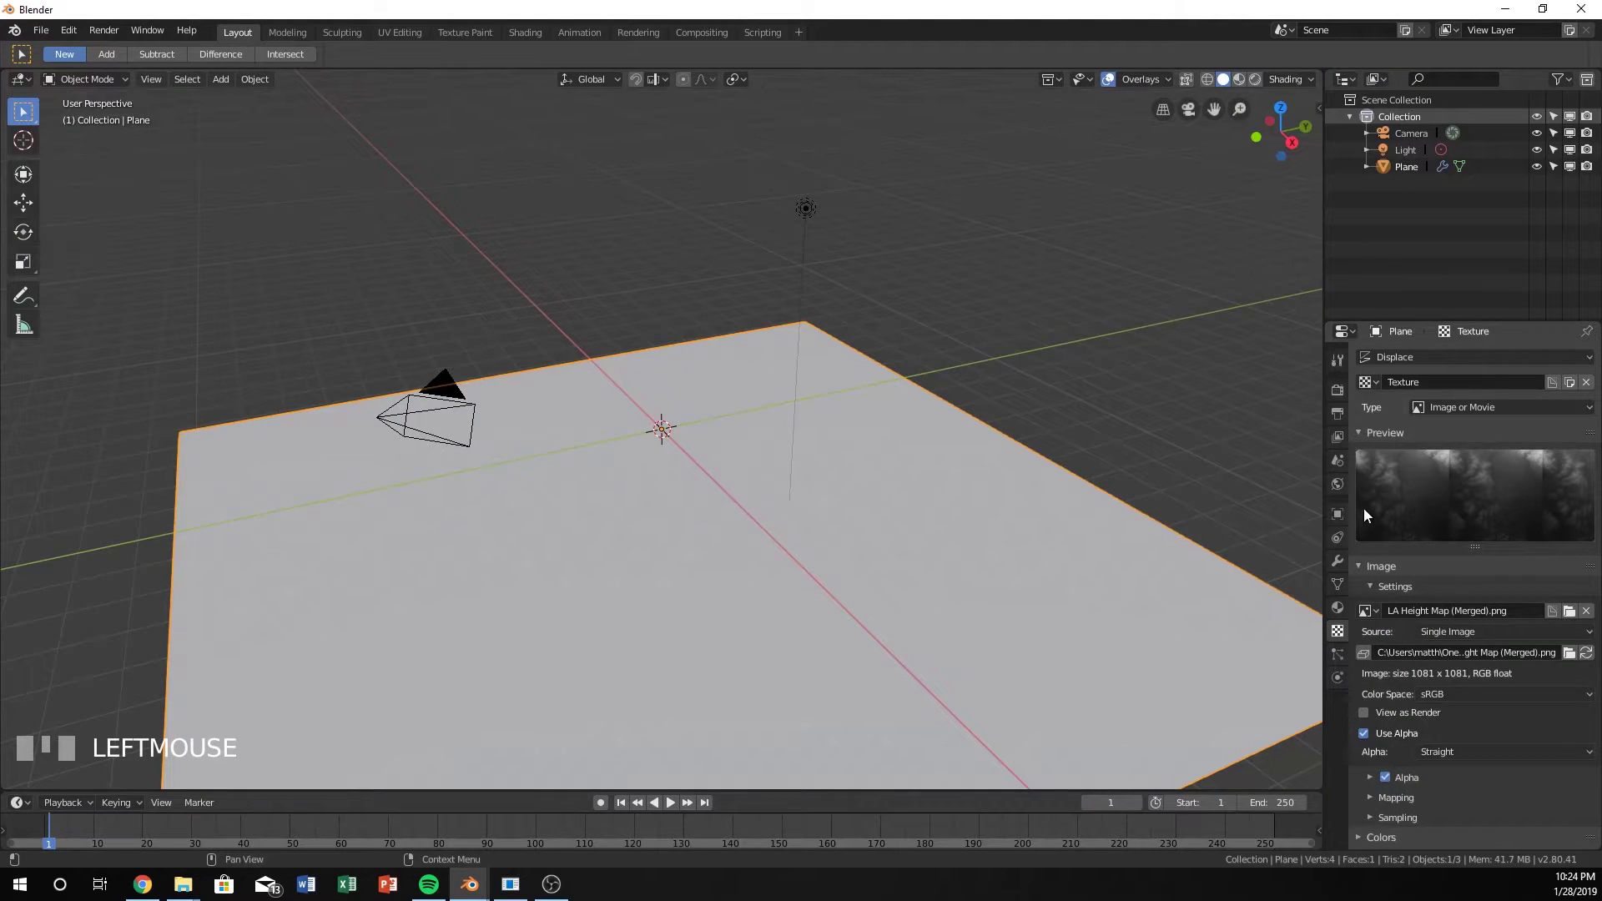
pyautogui.click(1338, 562)
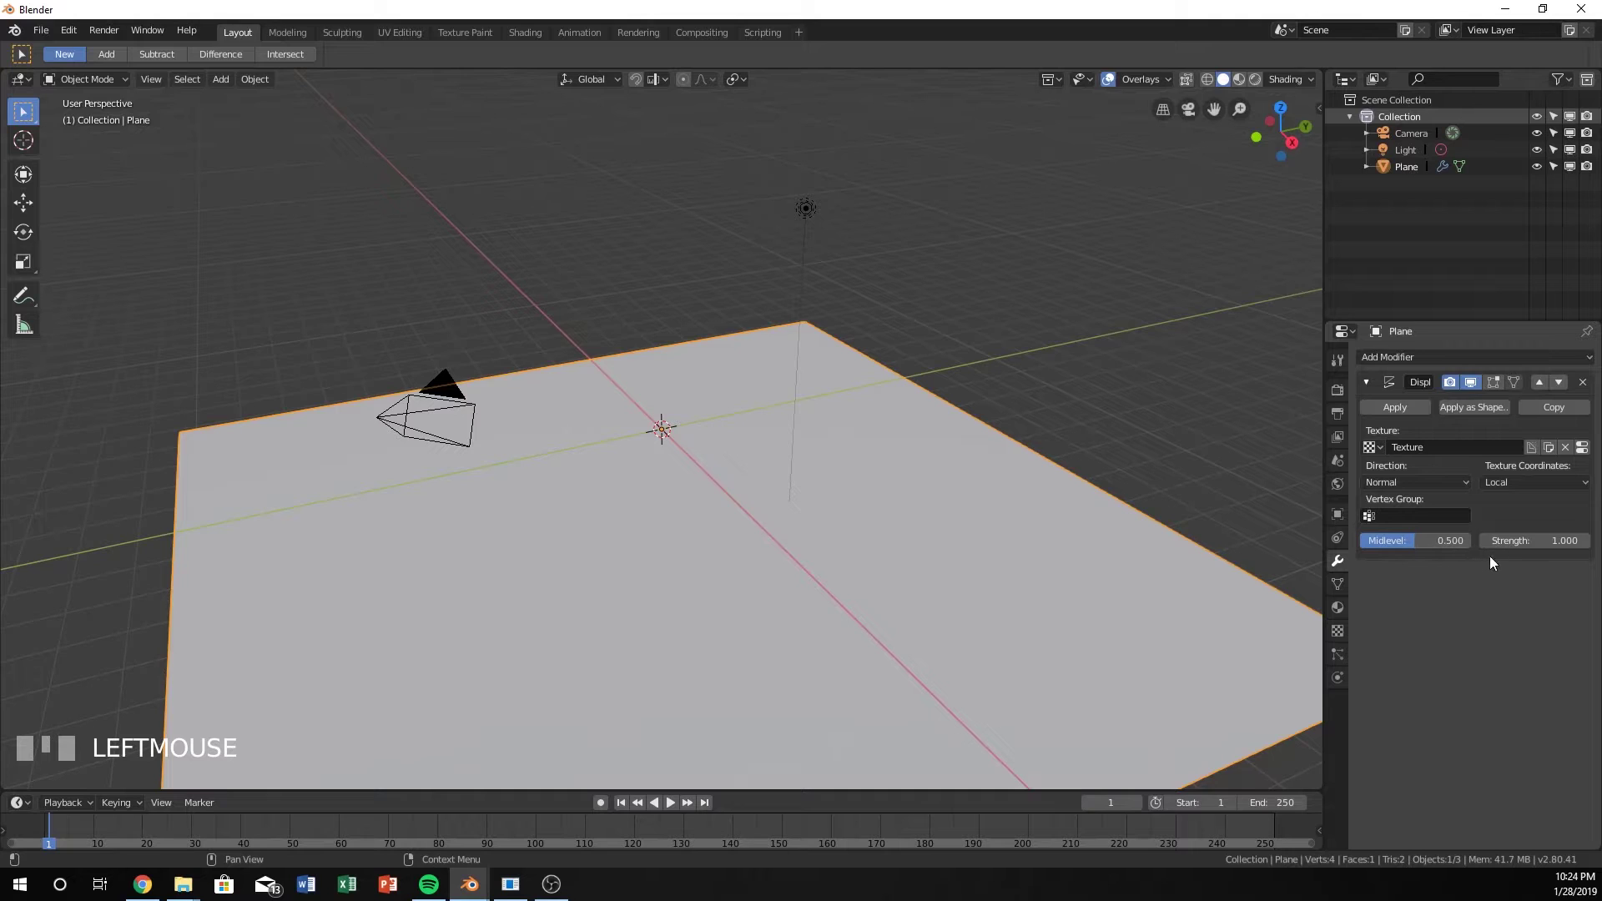
pyautogui.moveTo(691, 479)
pyautogui.mouseDown(button='middle')
pyautogui.moveTo(637, 406)
pyautogui.moveTo(643, 443)
pyautogui.moveTo(677, 460)
pyautogui.mouseUp(button='middle')
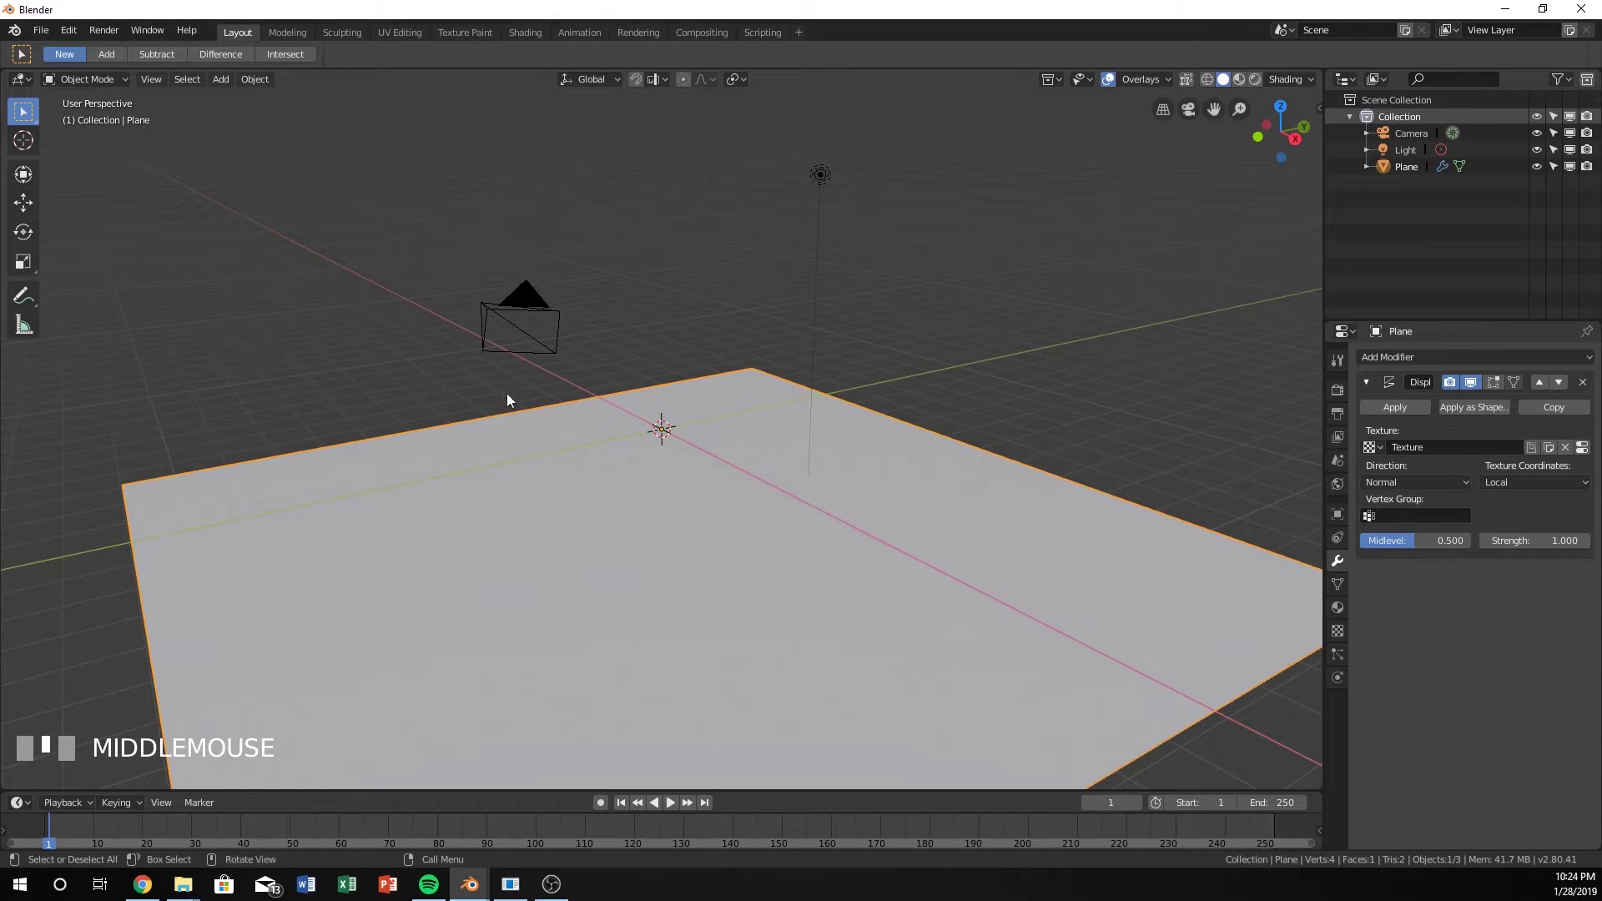
pyautogui.scroll(-5, 314, 455)
pyautogui.moveTo(497, 379); pyautogui.dragTo(550, 410, button='middle')
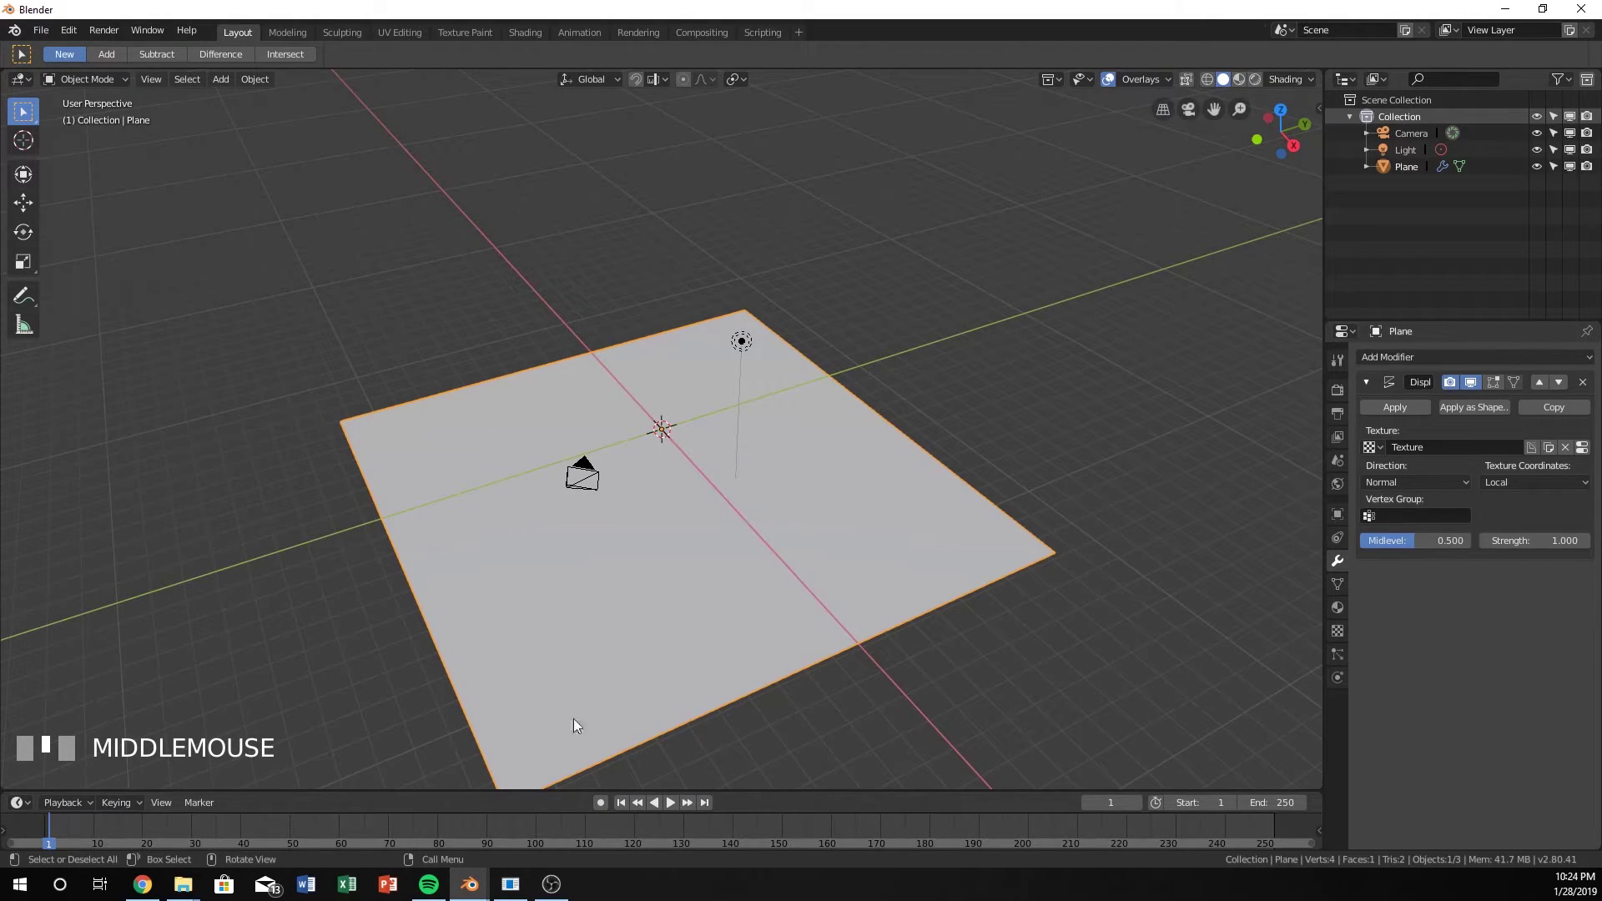
# Subdivide the whole plane with 100 cuts in Edit Mode and return to Object Mode
pyautogui.press('Tab')
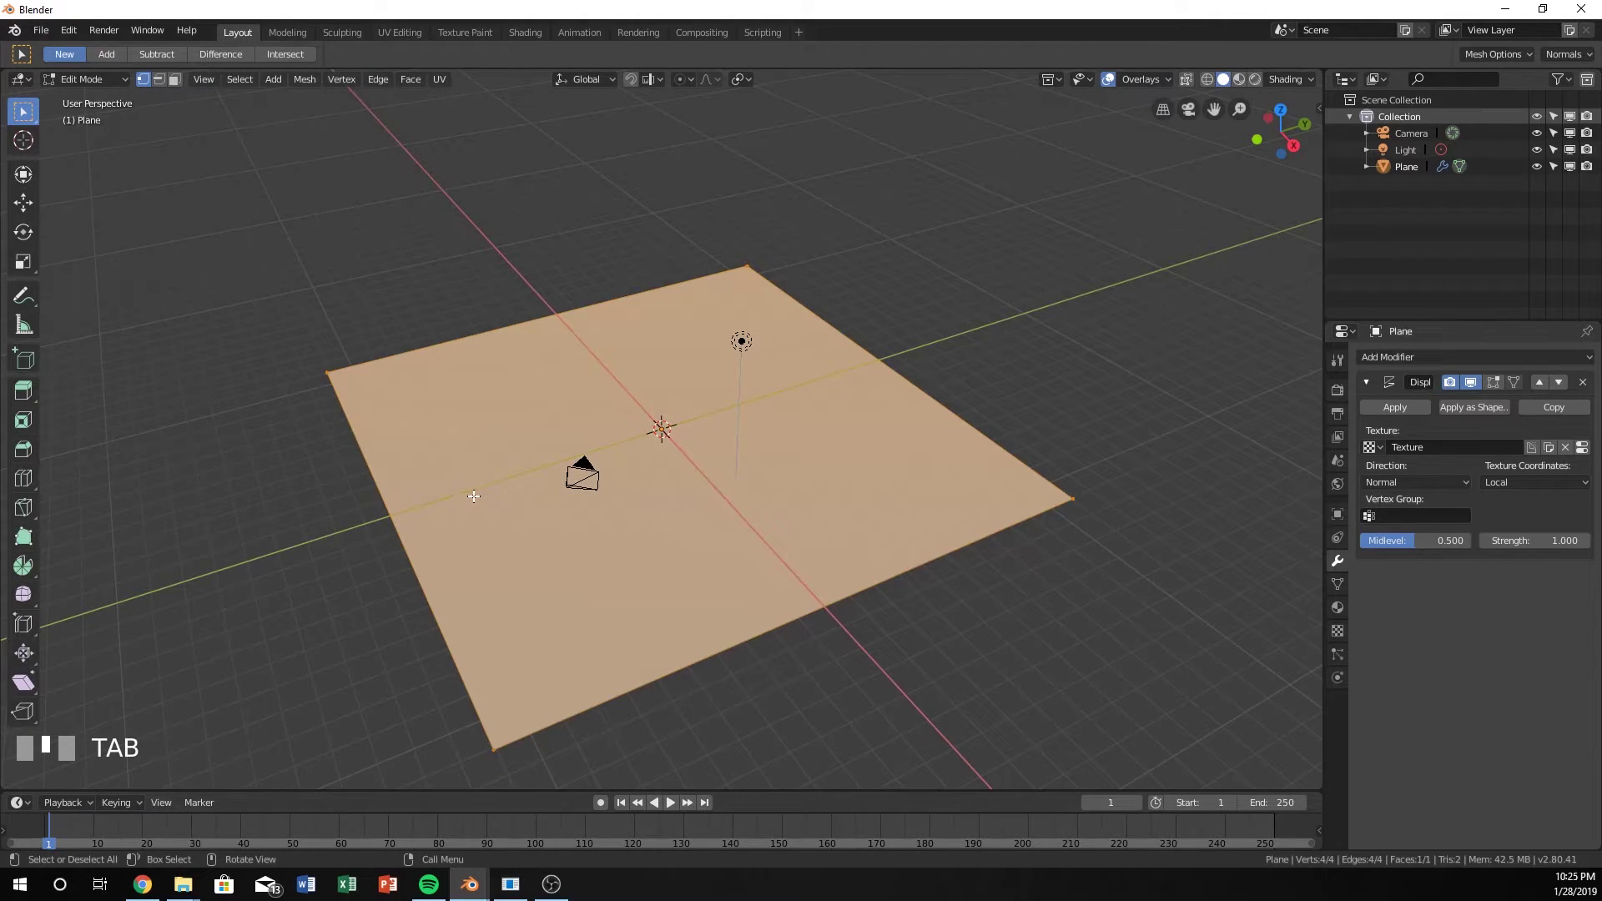
pyautogui.rightClick(529, 429)
pyautogui.click(514, 433)
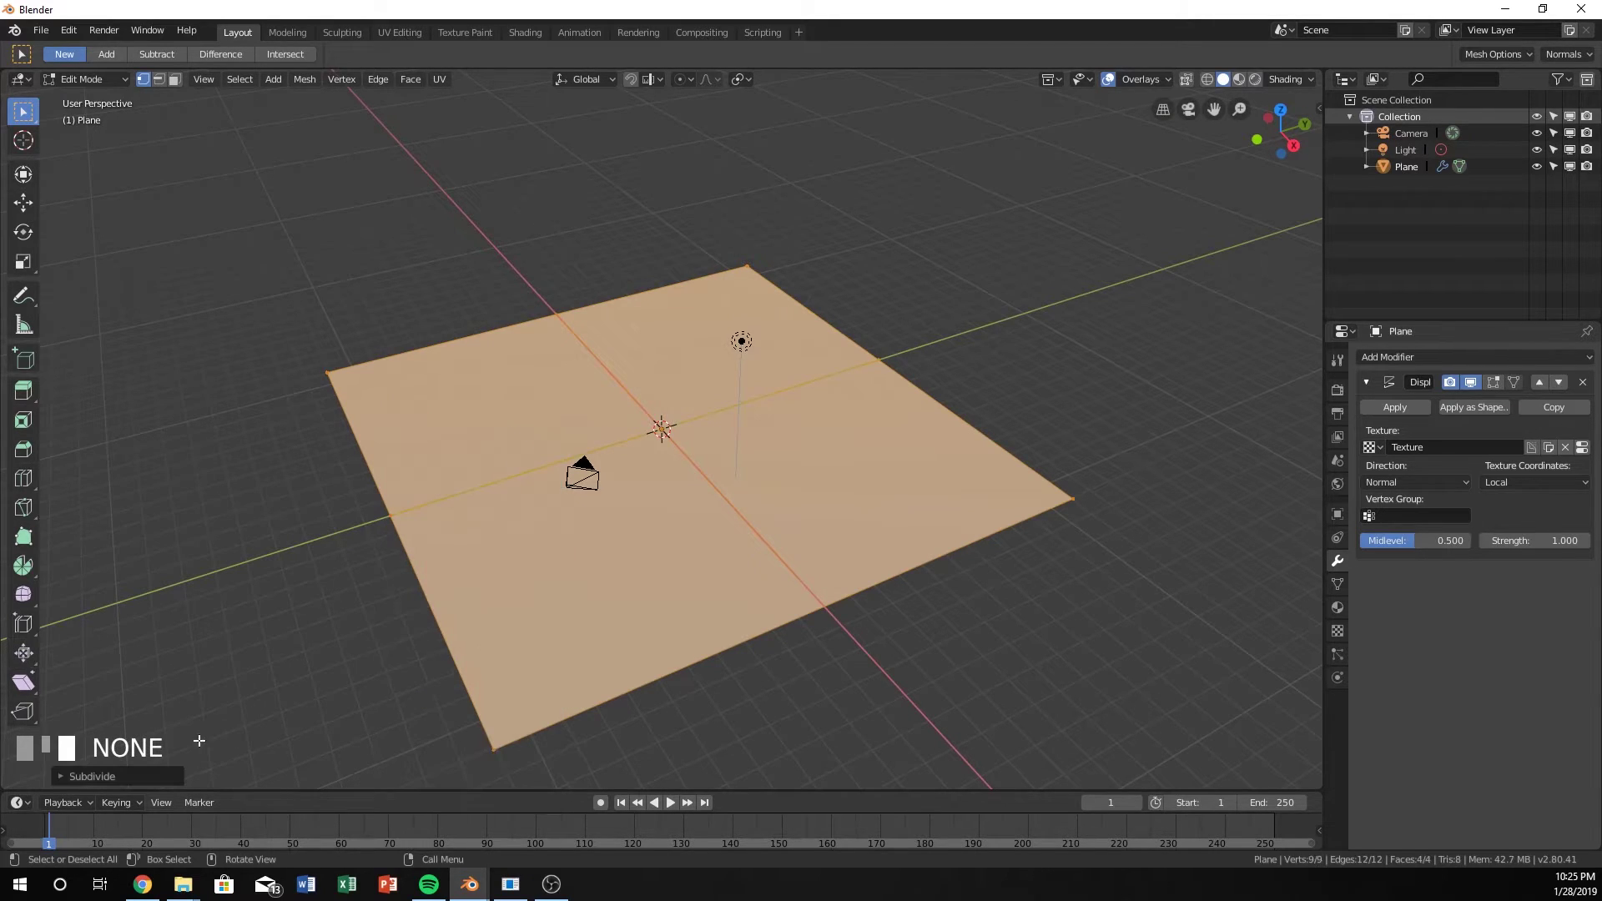
pyautogui.click(63, 777)
pyautogui.click(218, 662)
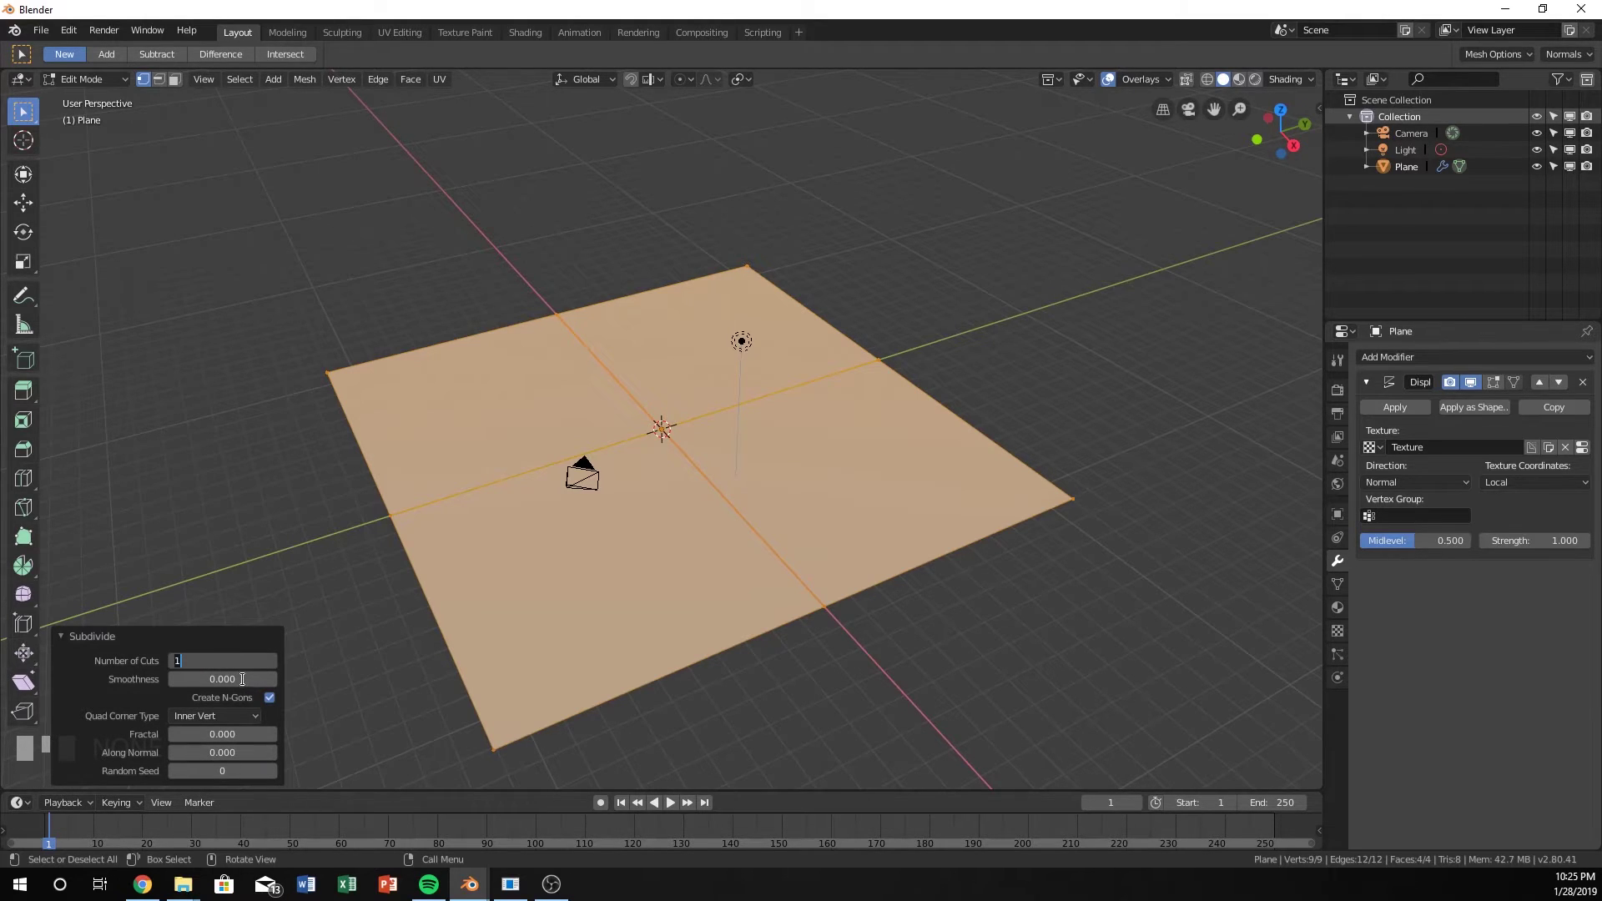
pyautogui.write('100')
pyautogui.press('Return')
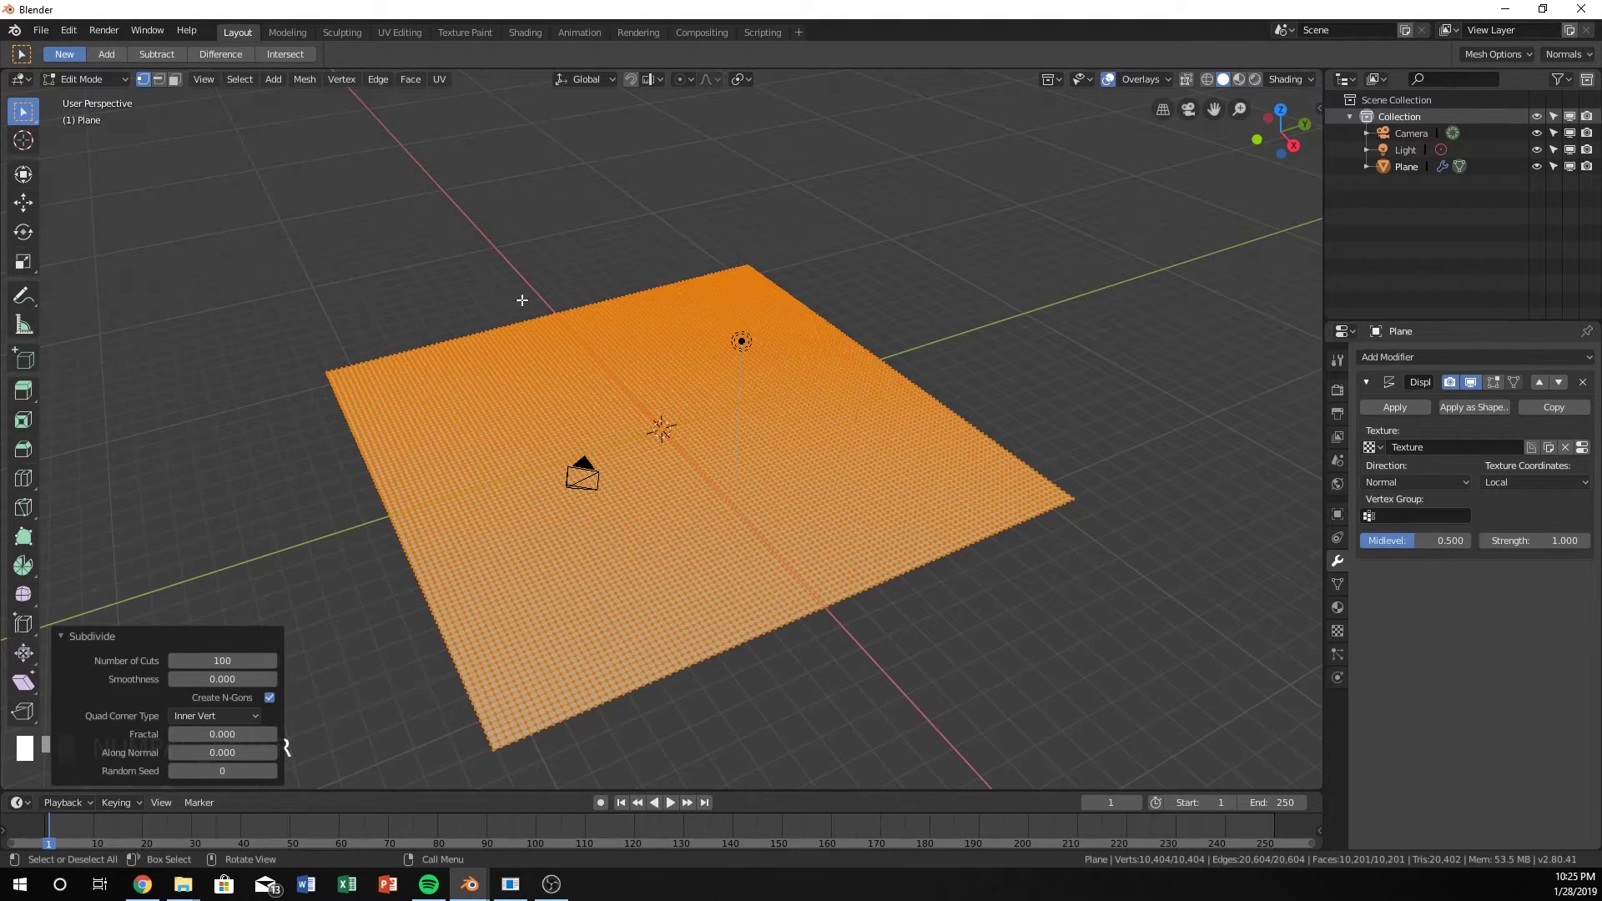
pyautogui.press('Tab')
# Apply smooth shading to the displaced terrain plane
pyautogui.moveTo(624, 351); pyautogui.dragTo(732, 474, button='middle')
pyautogui.scroll(5, 821, 411)
pyautogui.scroll(3, 820, 539)
pyautogui.moveTo(819, 539); pyautogui.dragTo(488, 516, button='middle')
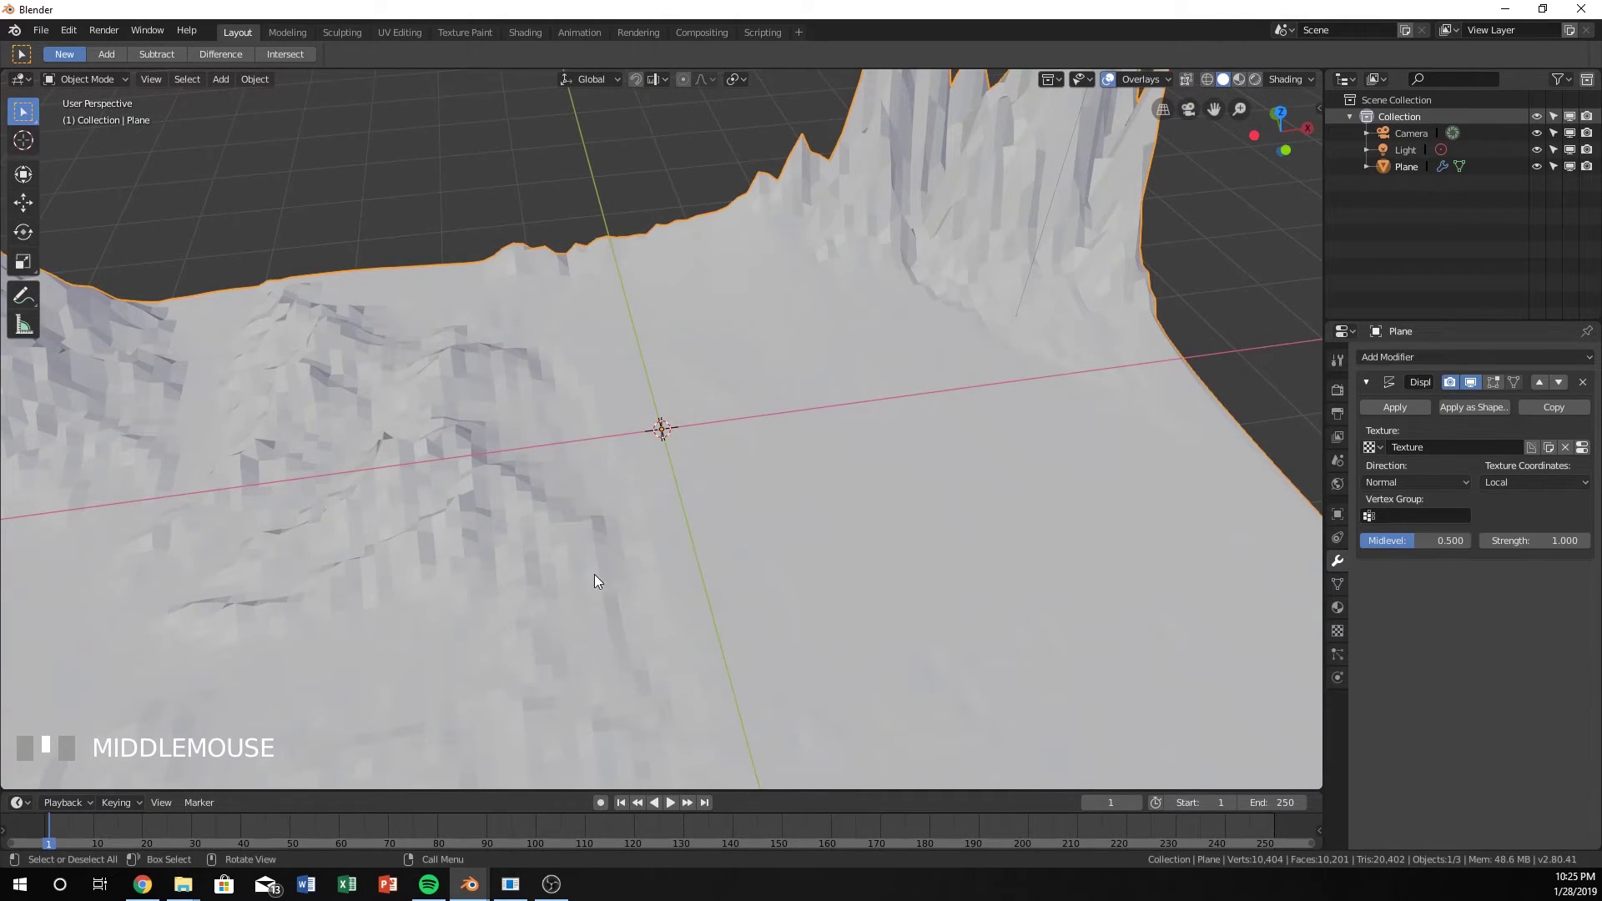
pyautogui.rightClick(549, 526)
pyautogui.rightClick(522, 525)
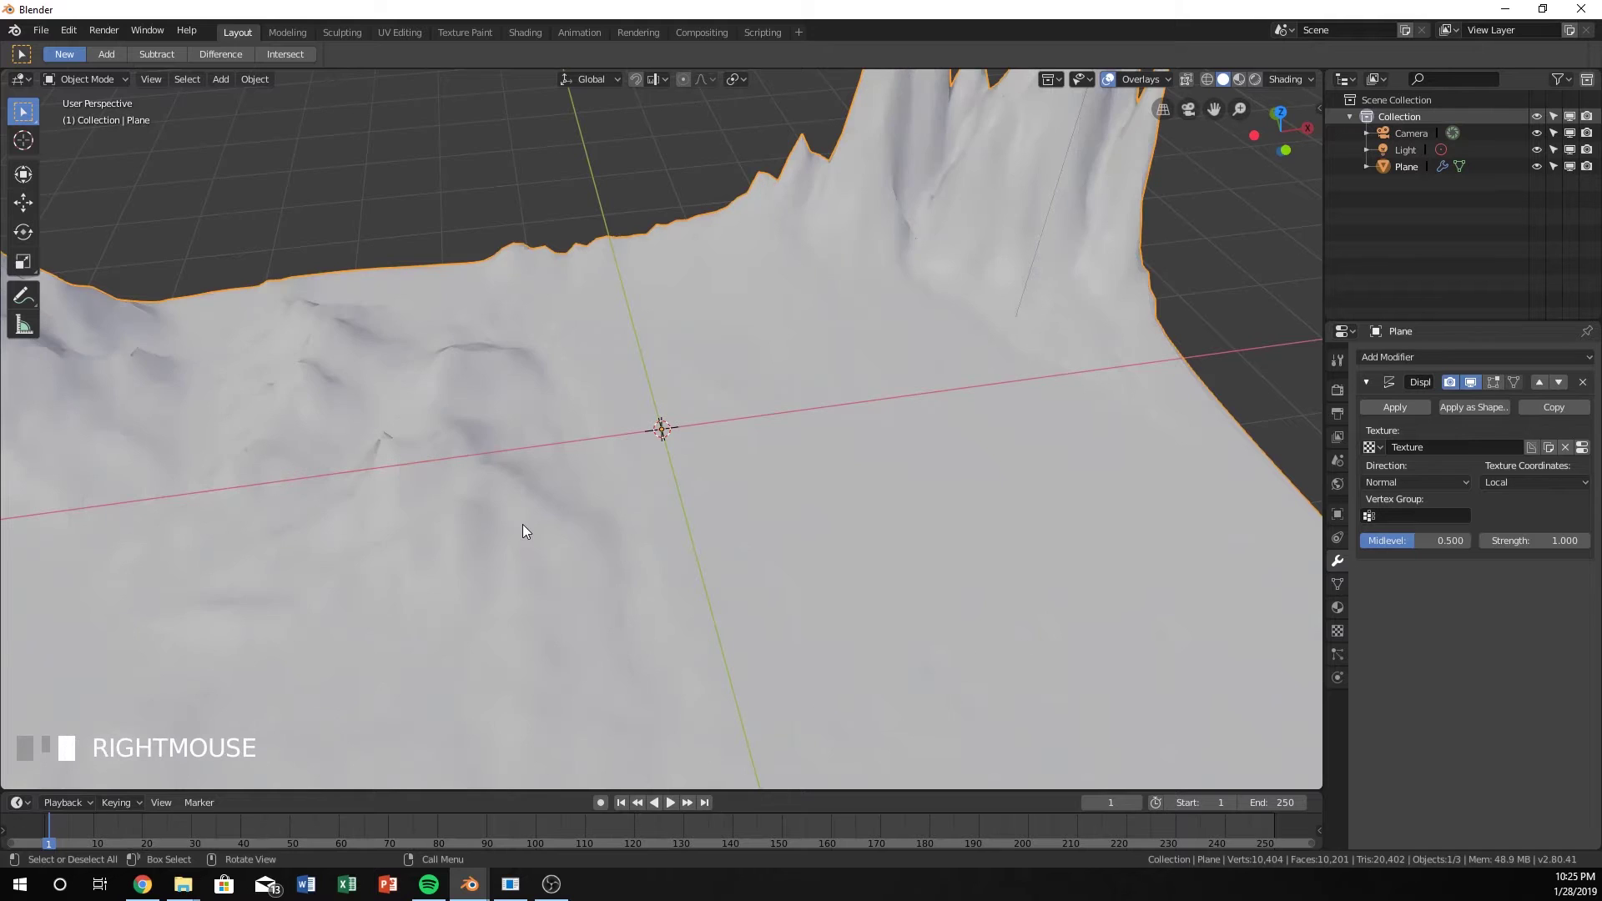
# Subdivide the terrain mesh again in Edit Mode with 3 cuts and return to Object Mode
pyautogui.moveTo(529, 540)
pyautogui.mouseDown(button='middle')
pyautogui.moveTo(579, 497)
pyautogui.moveTo(659, 504)
pyautogui.moveTo(604, 536)
pyautogui.moveTo(554, 527)
pyautogui.mouseUp(button='middle')
pyautogui.scroll(-2, 599, 583)
pyautogui.scroll(-2, 599, 584)
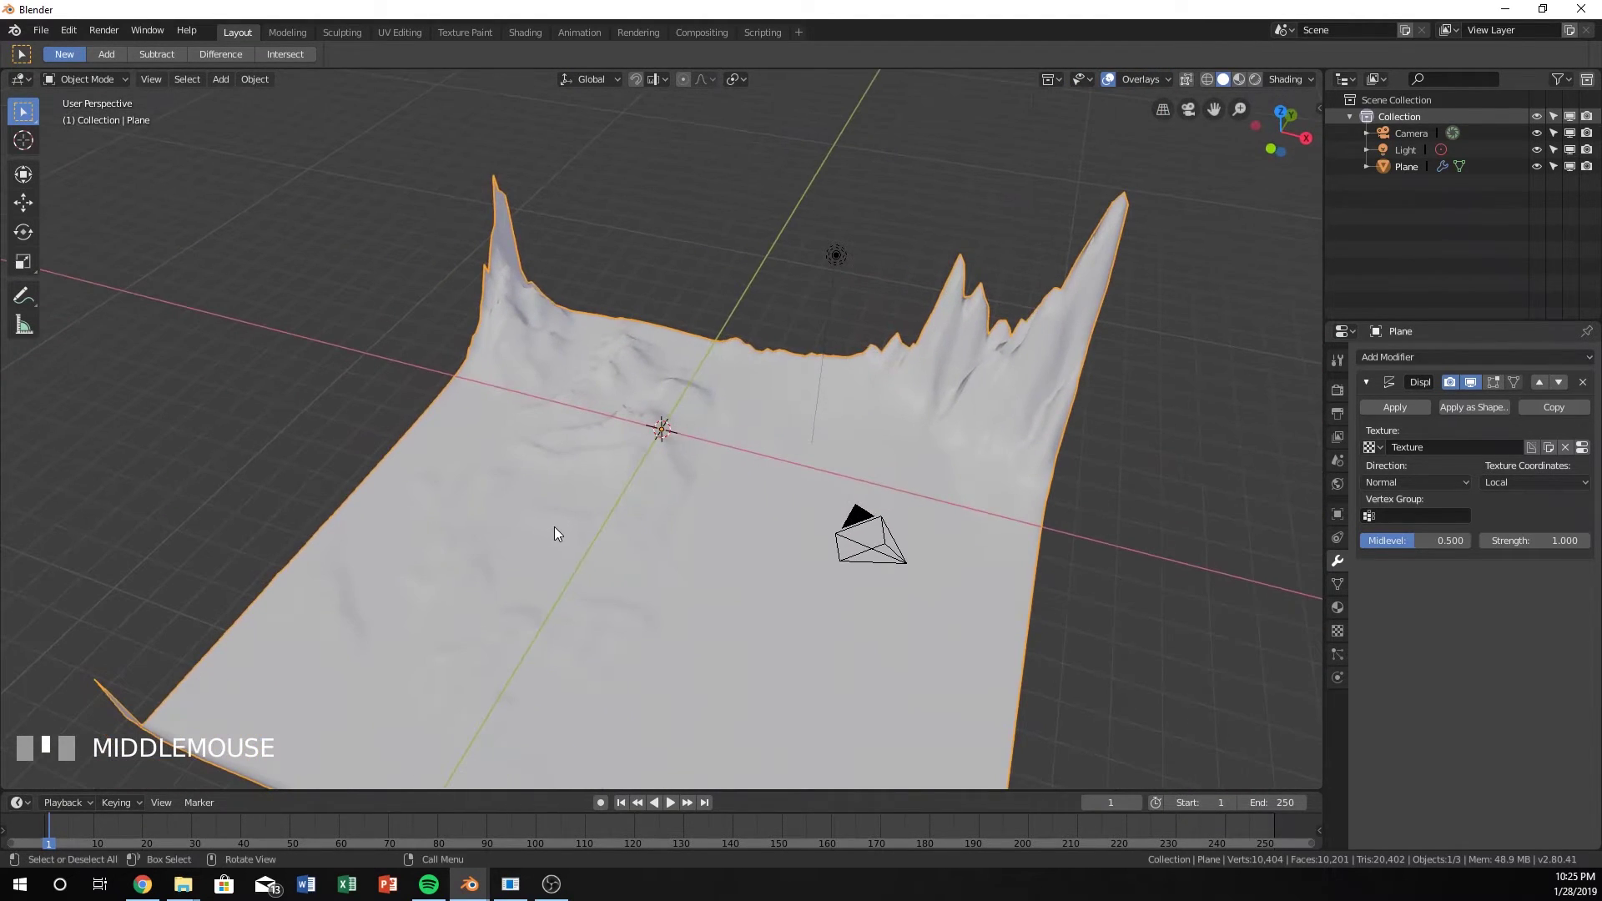
pyautogui.scroll(2, 560, 524)
pyautogui.press('Tab')
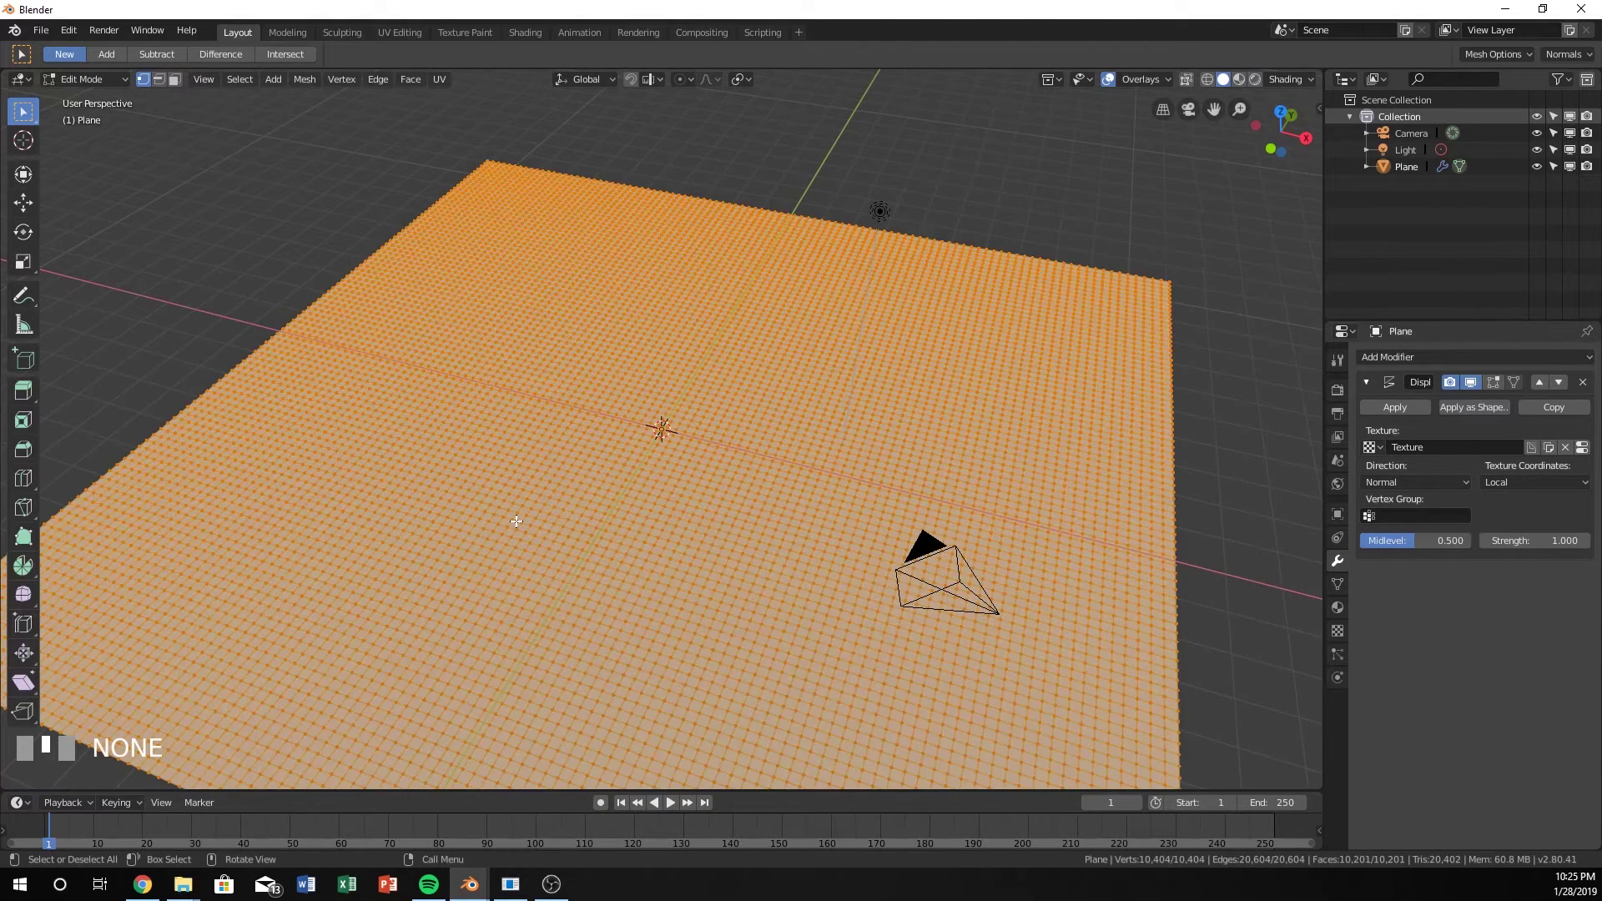
pyautogui.rightClick(529, 496)
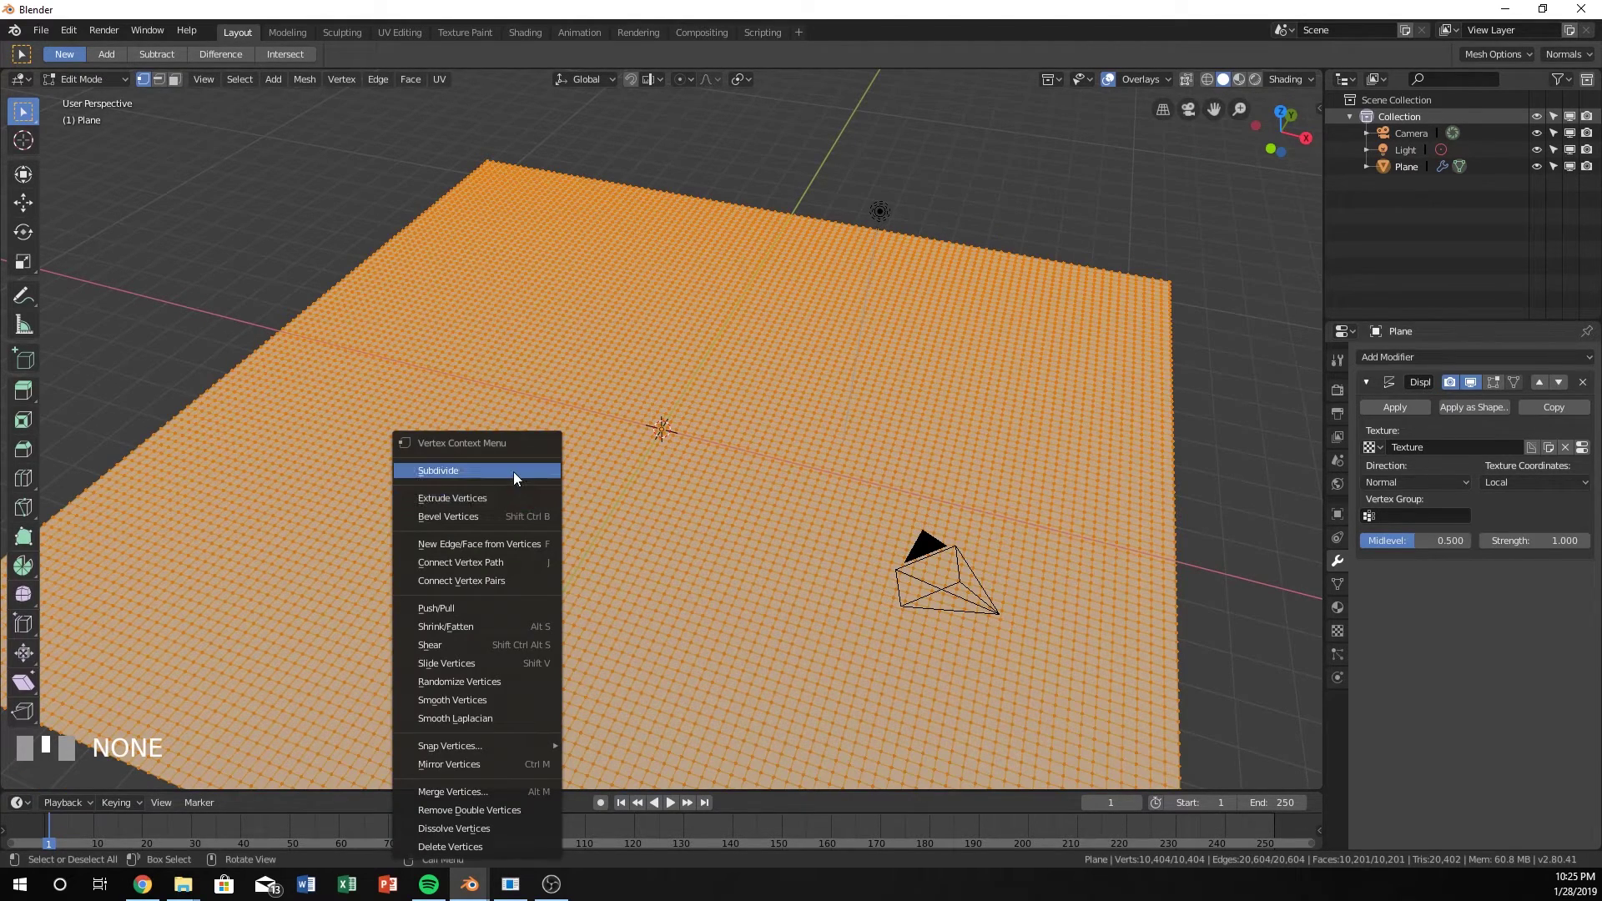
pyautogui.click(512, 472)
pyautogui.click(240, 660)
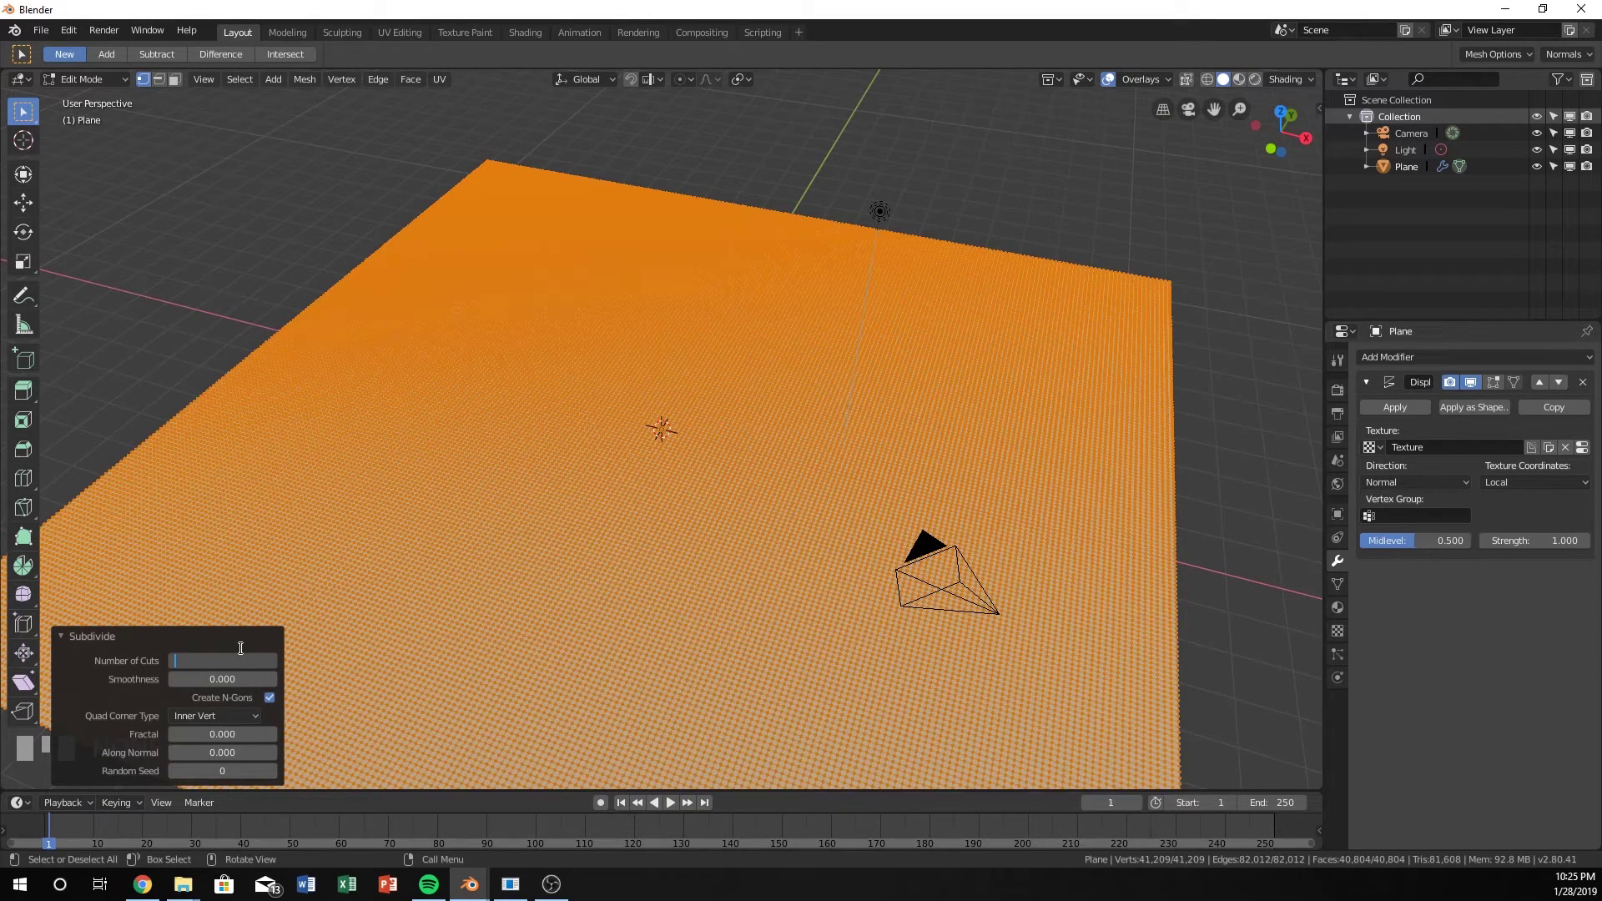
pyautogui.press('Return')
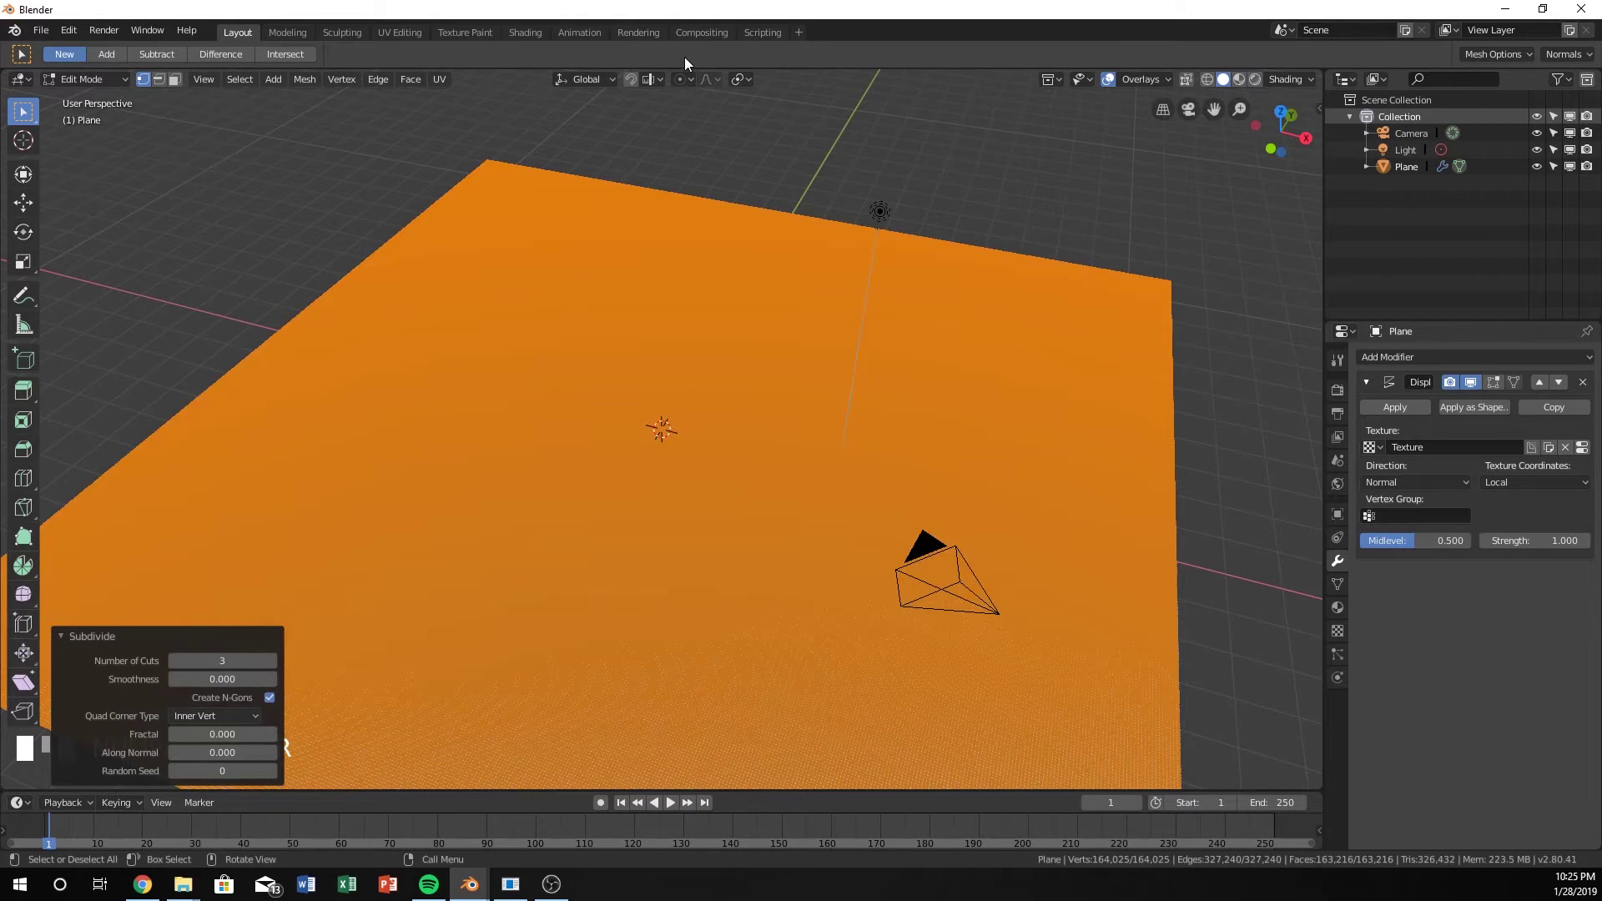
pyautogui.press('Tab')
# Examine the mountain ridges of the more finely subdivided terrain up close and from a low angle
pyautogui.moveTo(654, 491); pyautogui.dragTo(748, 512, button='middle')
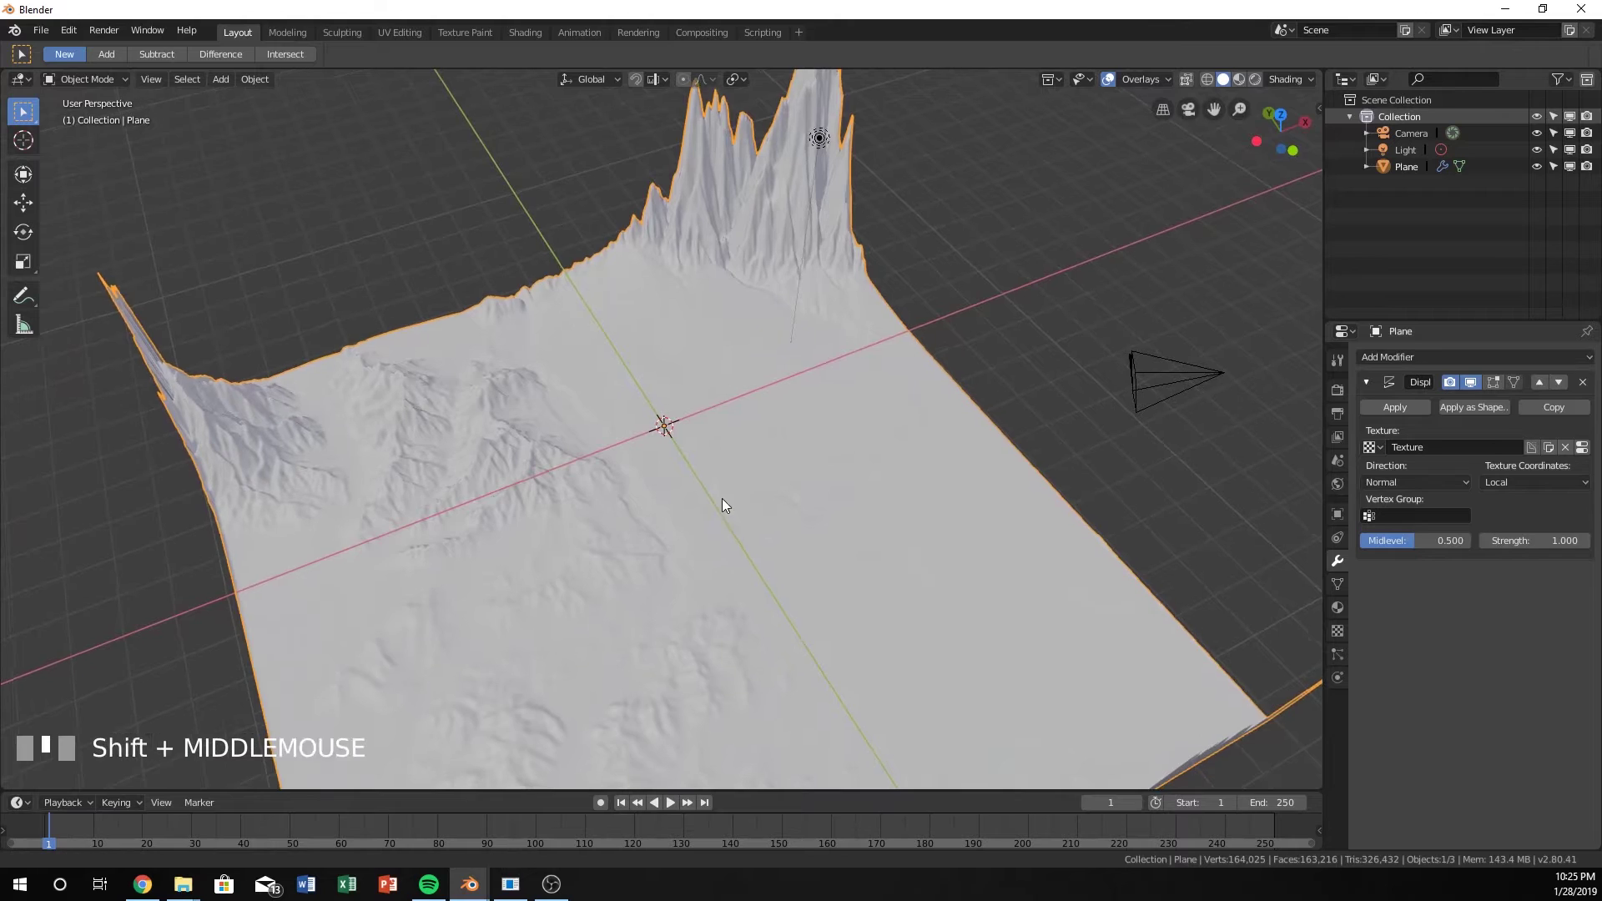
pyautogui.scroll(4, 744, 424)
pyautogui.scroll(2, 750, 467)
pyautogui.moveTo(769, 494); pyautogui.dragTo(697, 355, button='middle')
pyautogui.scroll(2, 698, 355)
pyautogui.moveTo(903, 465); pyautogui.dragTo(343, 443, button='middle')
pyautogui.scroll(2, 451, 440)
pyautogui.moveTo(751, 333); pyautogui.dragTo(704, 552, button='middle')
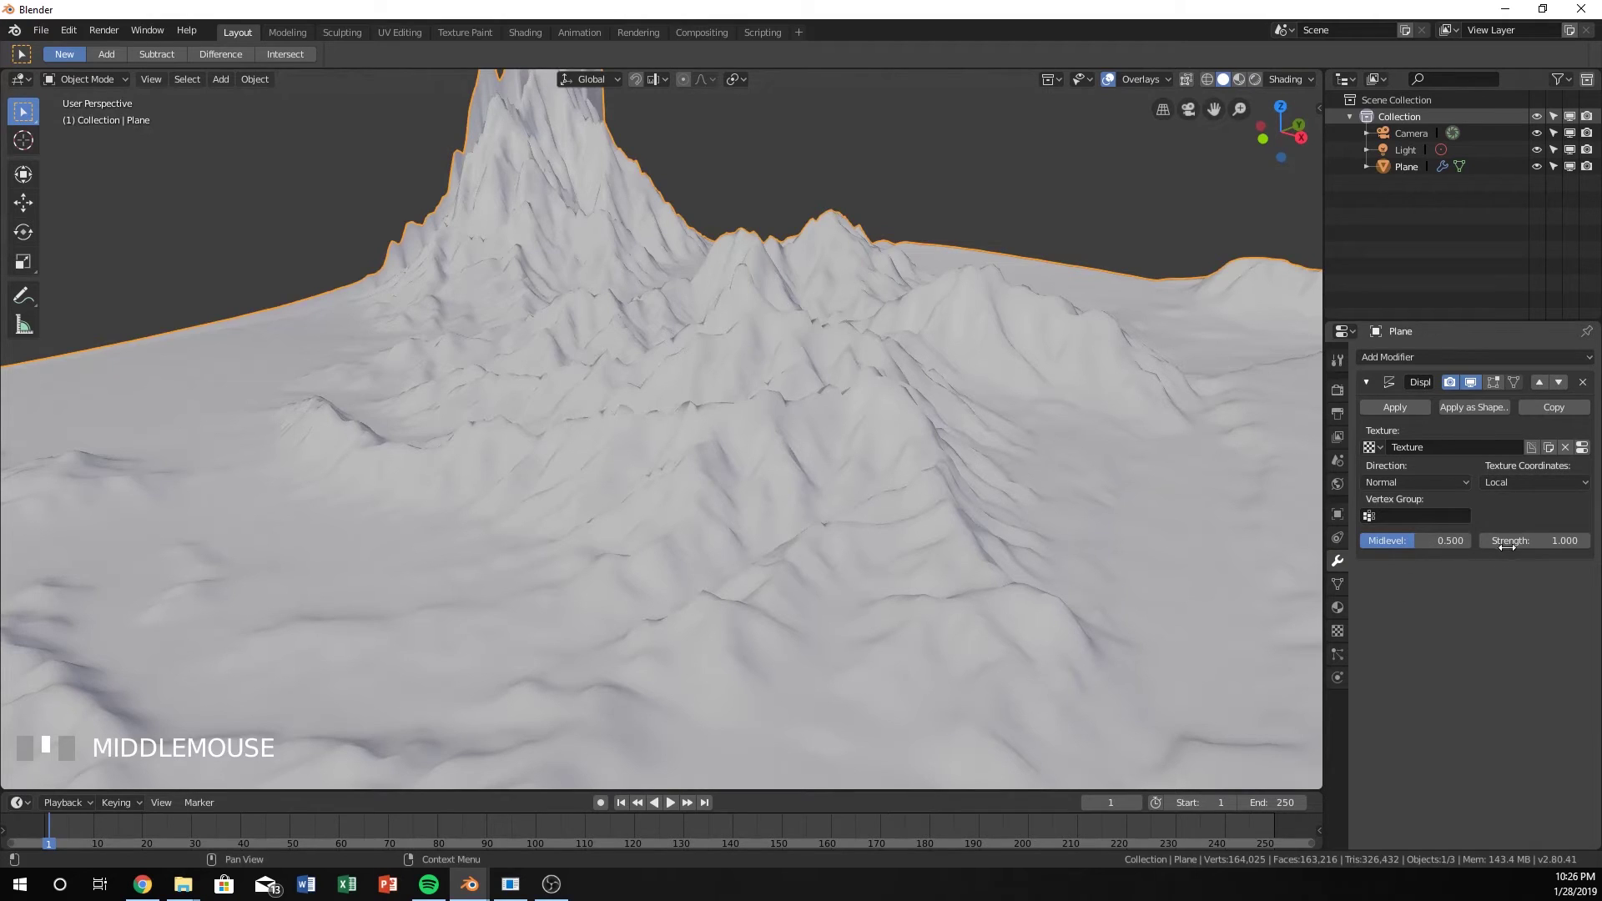
# Set the Displace modifier's strength to 0.5
pyautogui.click(1530, 542)
pyautogui.write('.5')
pyautogui.press('KP_Enter')
# Try a lower strength of 0.25 for the Displace modifier
pyautogui.scroll(-5, 843, 338)
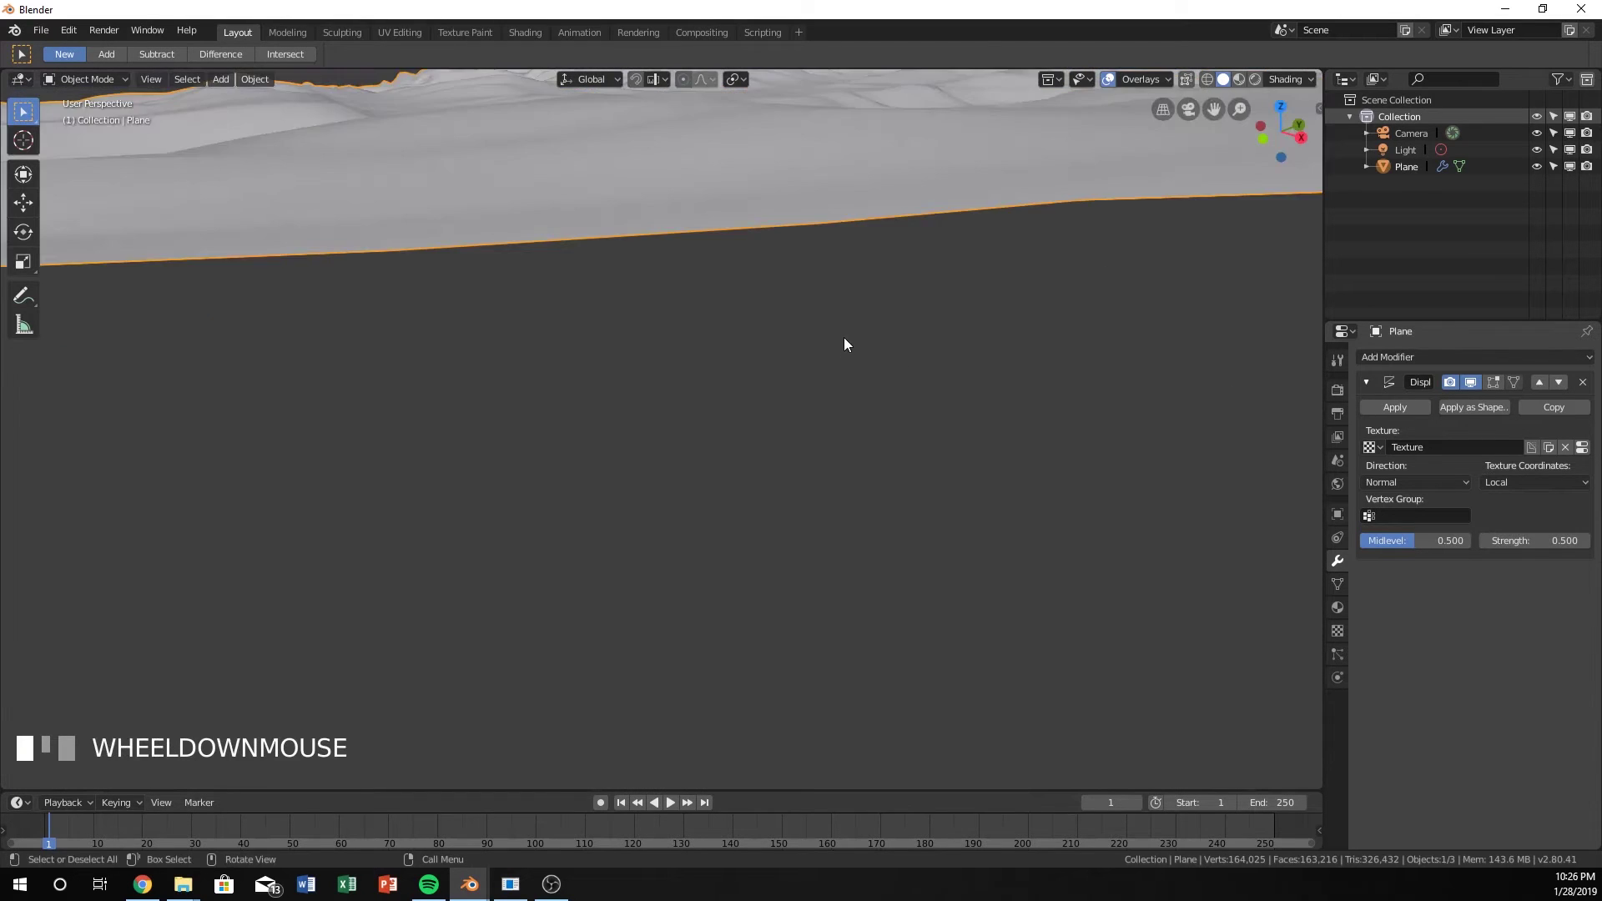
pyautogui.scroll(-5, 846, 296)
pyautogui.moveTo(844, 302); pyautogui.dragTo(826, 339, button='middle')
pyautogui.scroll(4, 818, 394)
pyautogui.scroll(-5, 822, 404)
pyautogui.moveTo(823, 404); pyautogui.dragTo(814, 399, button='middle')
pyautogui.scroll(-2, 816, 401)
pyautogui.click(1544, 534)
pyautogui.write('0.25')
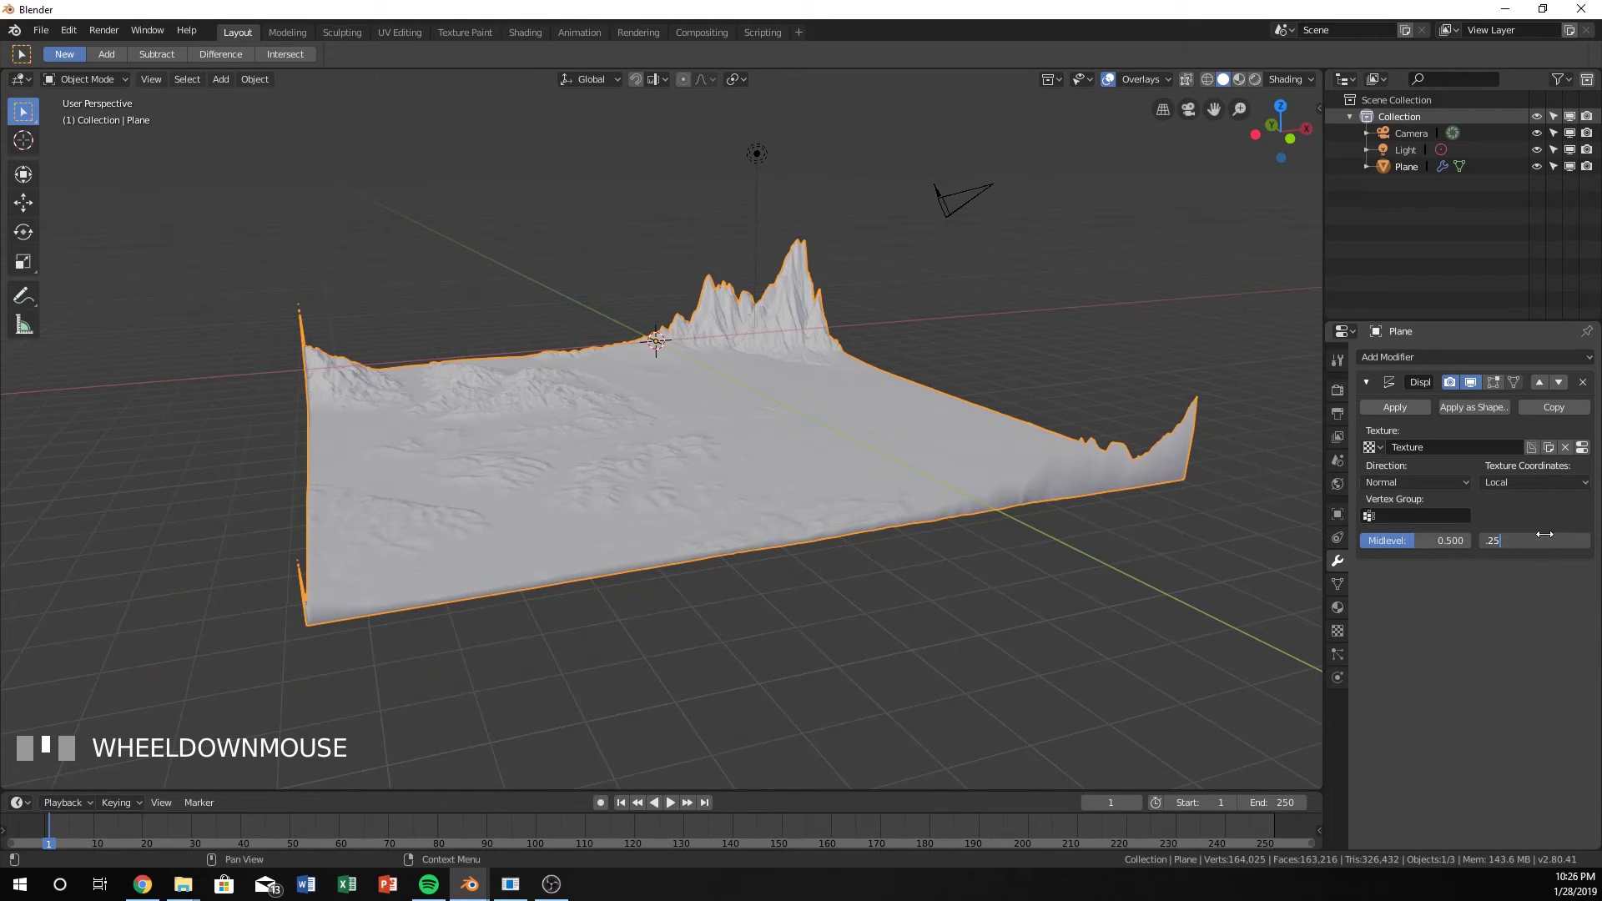
pyautogui.press('KP_Enter')
# Return the Displace modifier's strength to 0.5
pyautogui.scroll(3, 557, 359)
pyautogui.moveTo(559, 364); pyautogui.dragTo(584, 415, button='middle')
pyautogui.scroll(-3, 627, 368)
pyautogui.scroll(4, 627, 369)
pyautogui.click(1509, 539)
pyautogui.write('0.5')
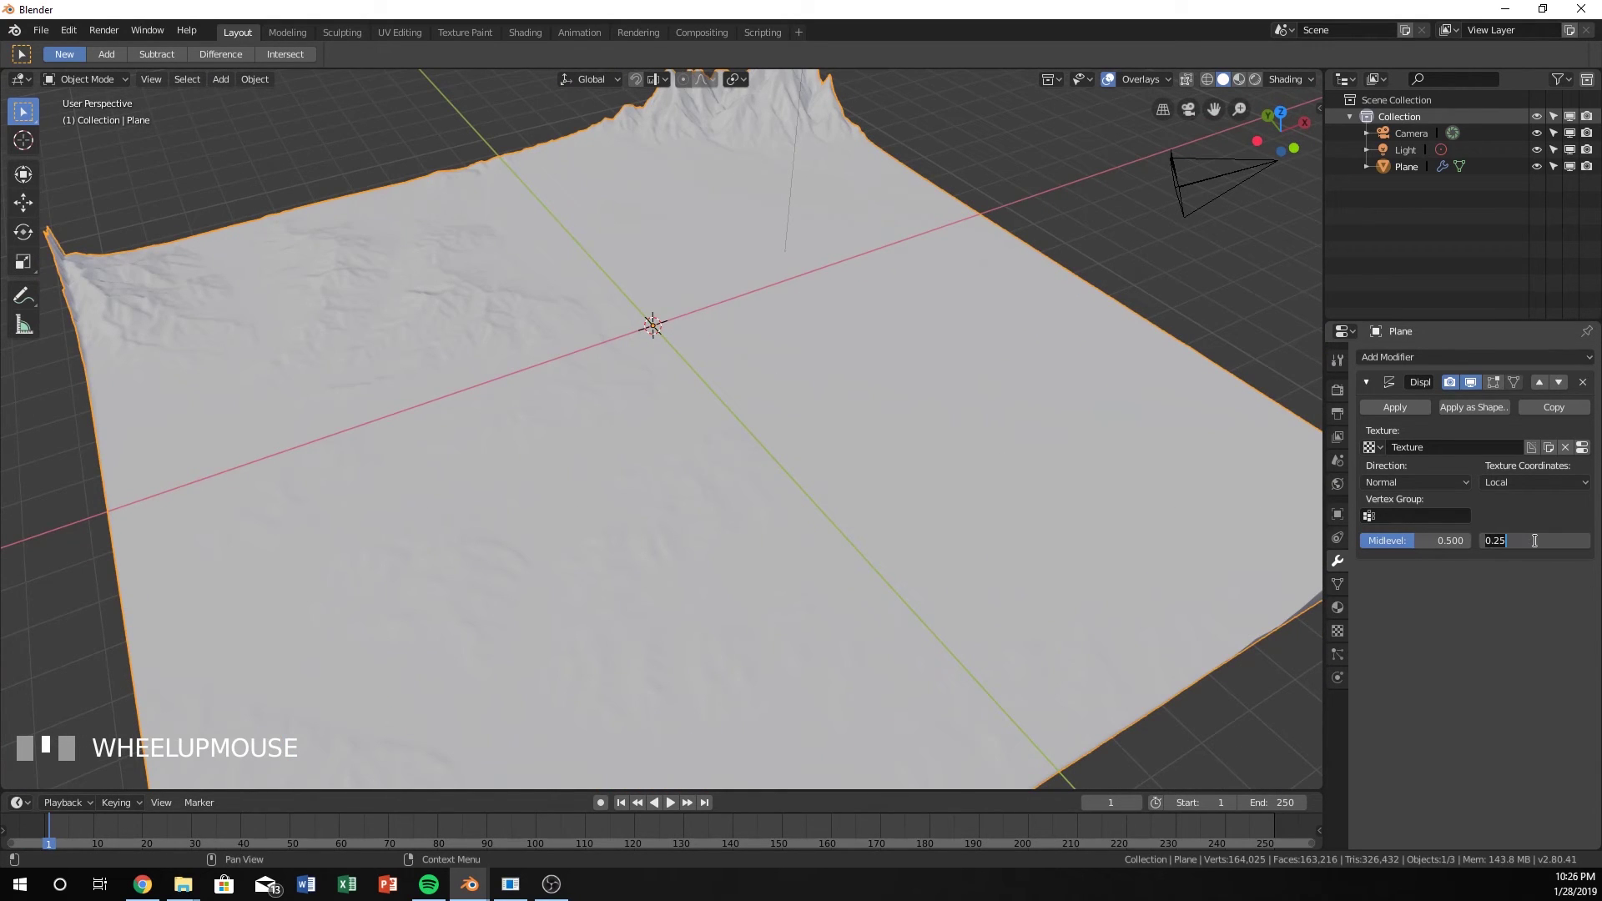
pyautogui.press('KP_Enter')
# Inspect the terrain's relief at the new displacement strength, both up close and as a whole
pyautogui.moveTo(806, 462); pyautogui.dragTo(701, 414, button='middle')
pyautogui.scroll(2, 691, 413)
pyautogui.scroll(2, 697, 413)
pyautogui.scroll(2, 546, 365)
pyautogui.scroll(4, 751, 477)
pyautogui.scroll(-4, 755, 479)
pyautogui.scroll(-3, 793, 529)
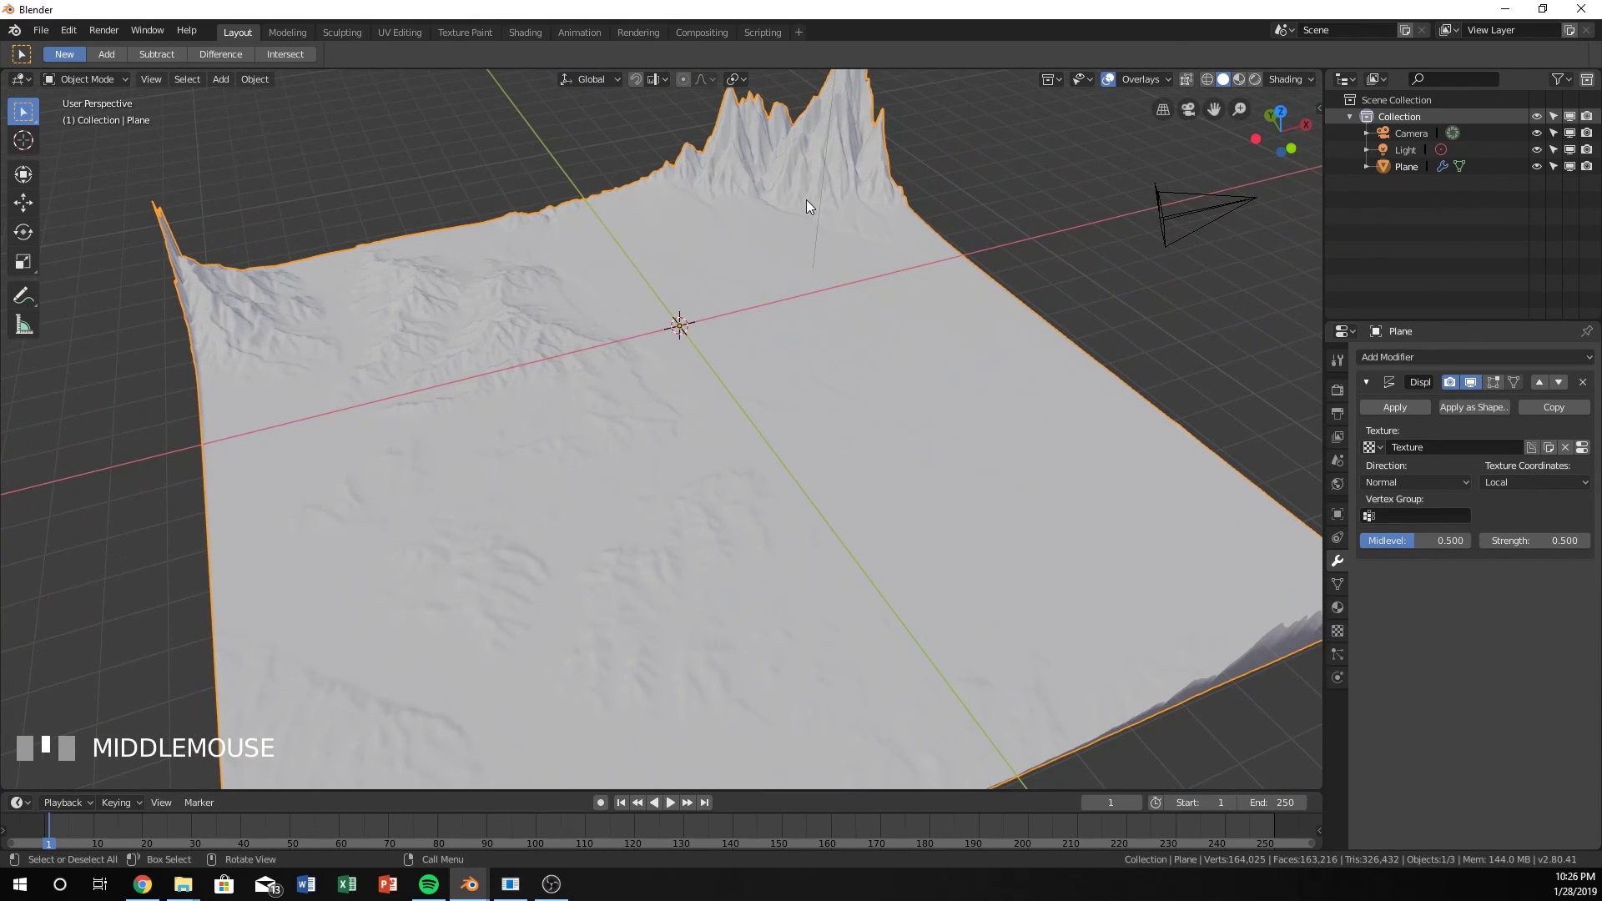